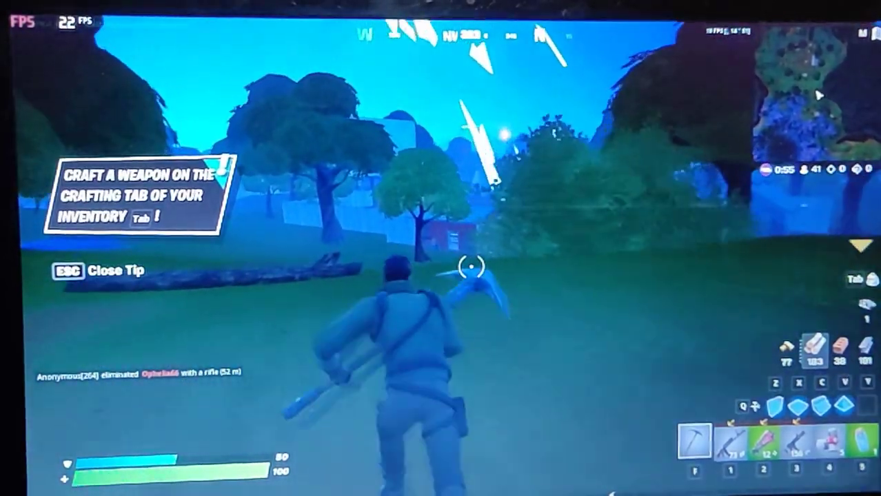
Enter build mode and cycle through floor and cone to the stairs piece.
{"action": "key", "text": "z"}
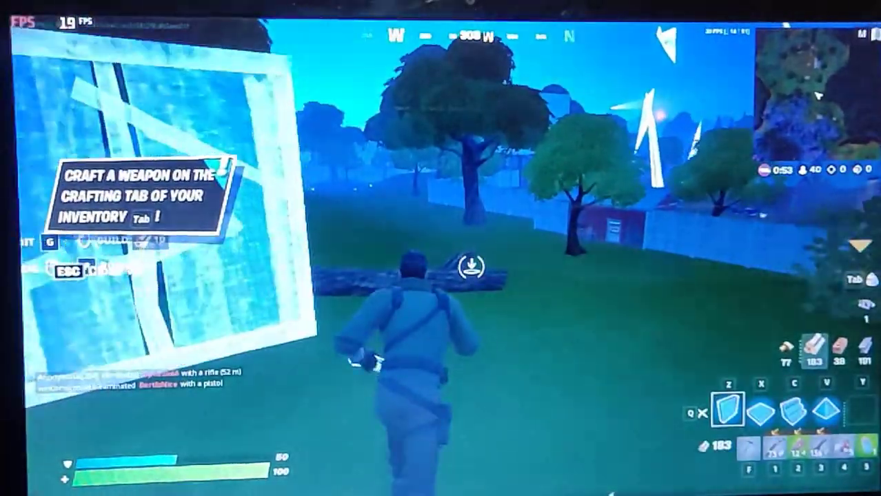
{"action": "key", "text": "x"}
{"action": "key", "text": "v"}
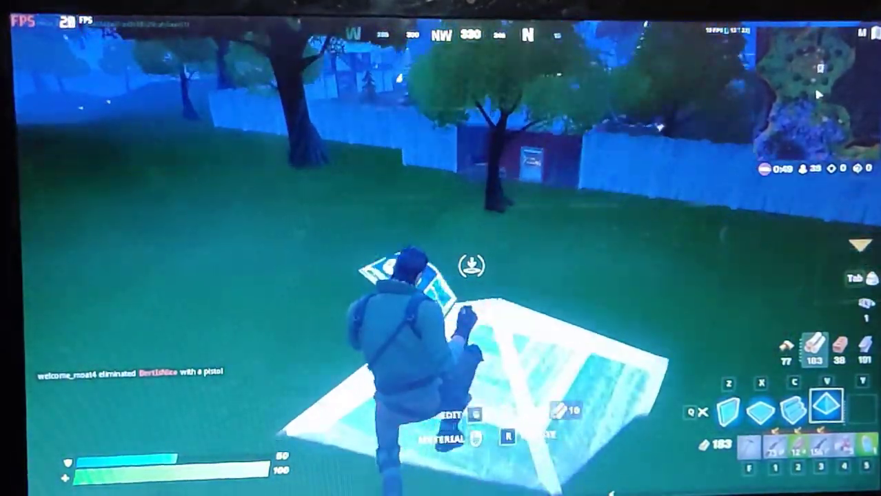
{"action": "key", "text": "c"}
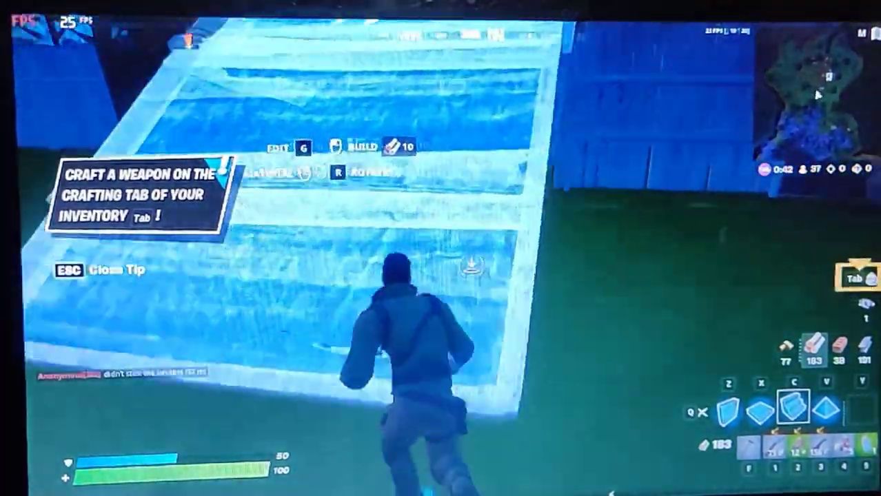
Place stairs and a wooden wall ahead while climbing, then switch back to the pickaxe.
{"action": "left_click", "coordinate": [470, 266]}
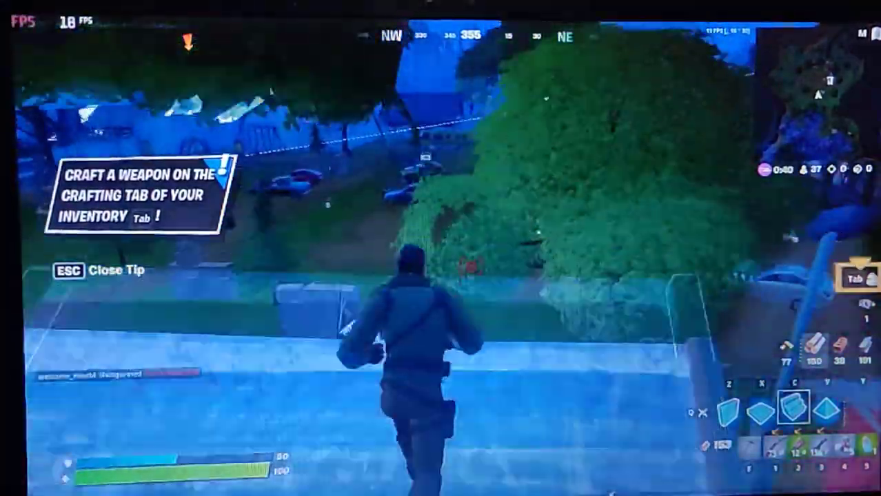
{"action": "left_click", "coordinate": [471, 265]}
{"action": "left_click", "coordinate": [471, 265]}
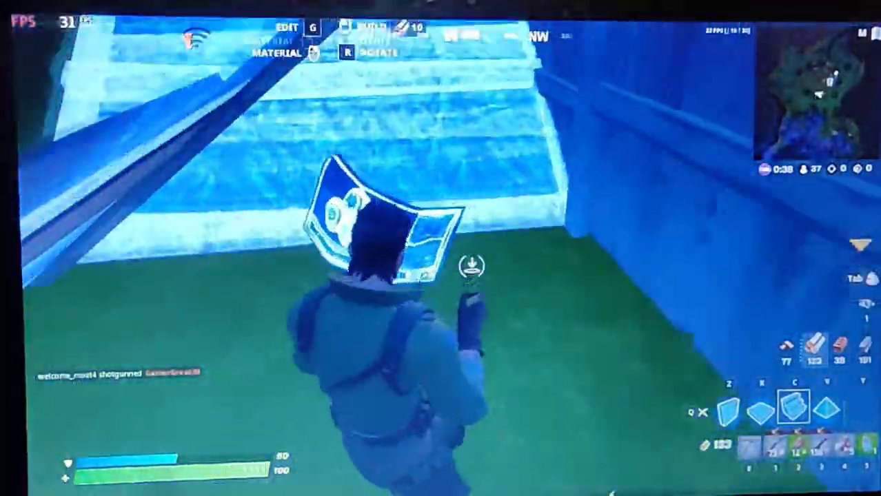
{"action": "left_click", "coordinate": [471, 266]}
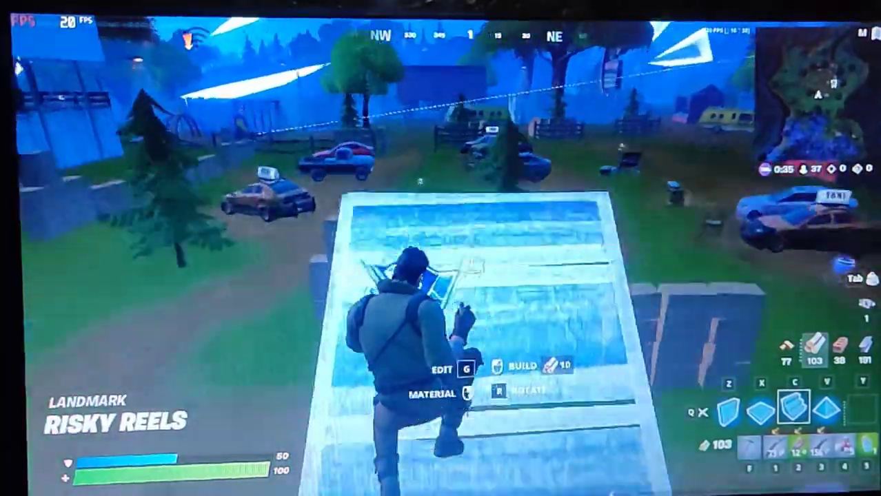
{"action": "left_click", "coordinate": [470, 265]}
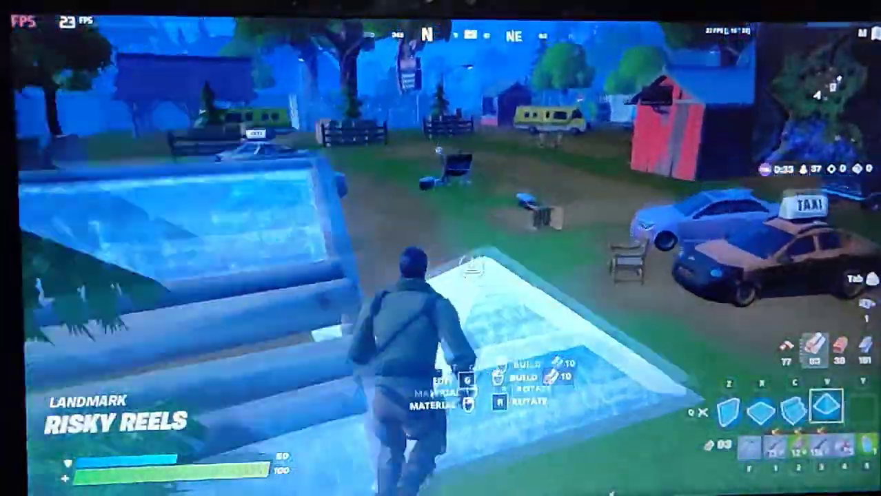
{"action": "key", "text": "f"}
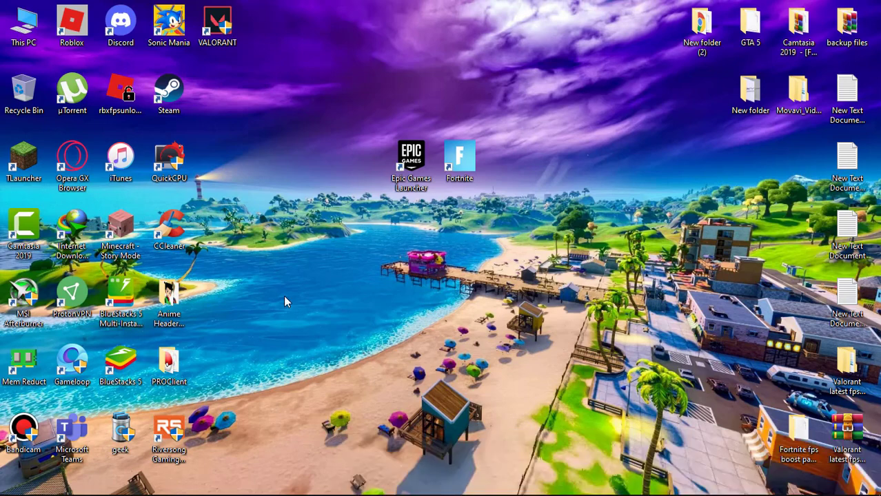
Open 'Create a restore point' and confirm protection settings for Local Disk (C:).
{"action": "left_click", "coordinate": [46, 483]}
{"action": "type", "text": "cre"}
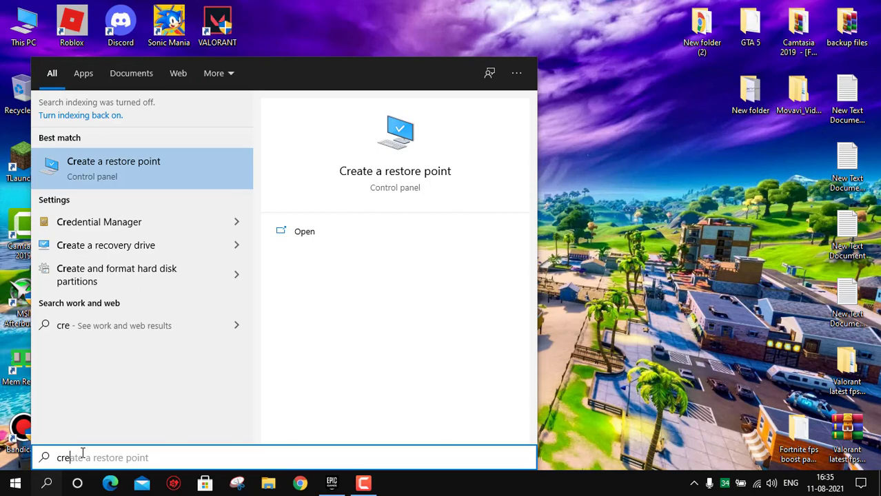
{"action": "key", "text": "Return"}
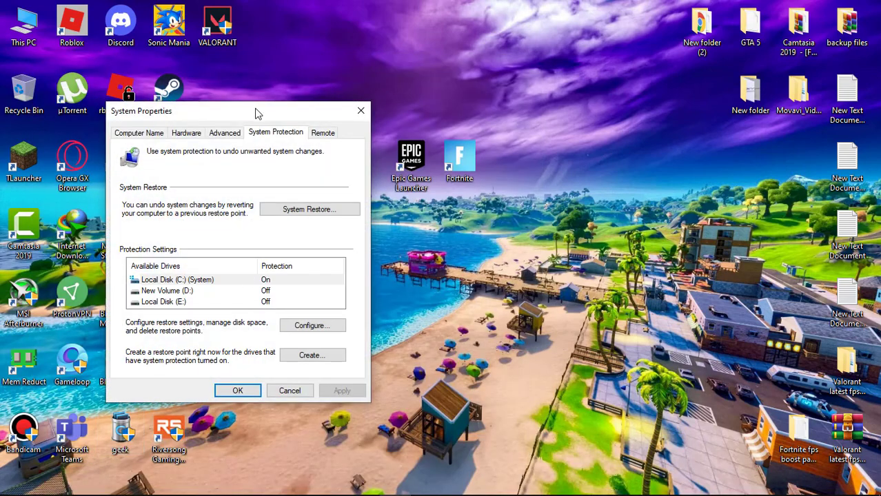
{"action": "left_click_drag", "start_coordinate": [255, 112], "coordinate": [388, 96]}
{"action": "left_click", "coordinate": [338, 255]}
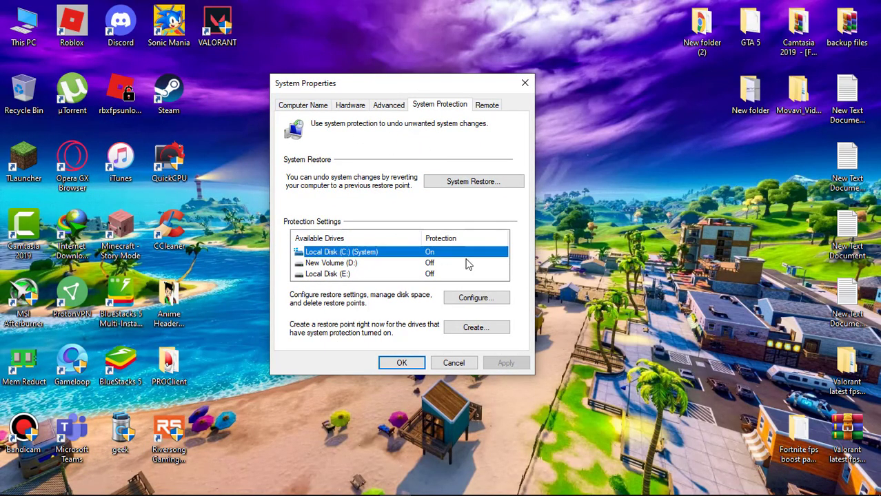
{"action": "left_click", "coordinate": [468, 299]}
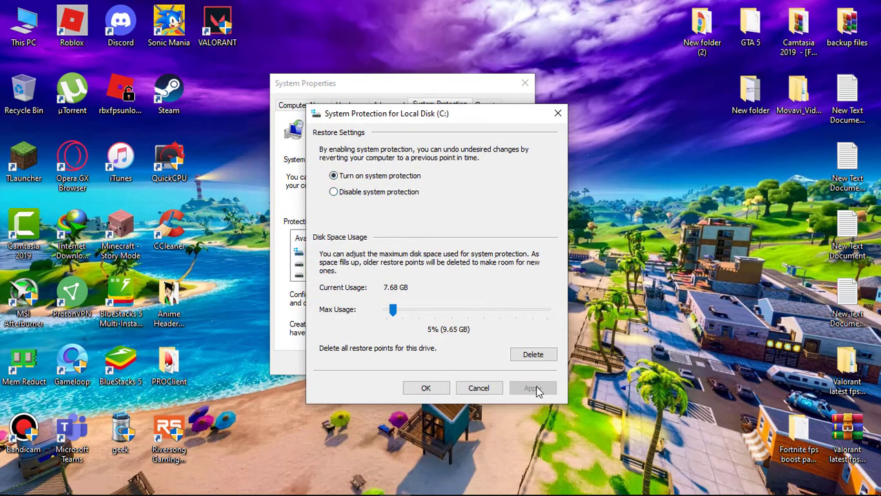
{"action": "left_click", "coordinate": [422, 389]}
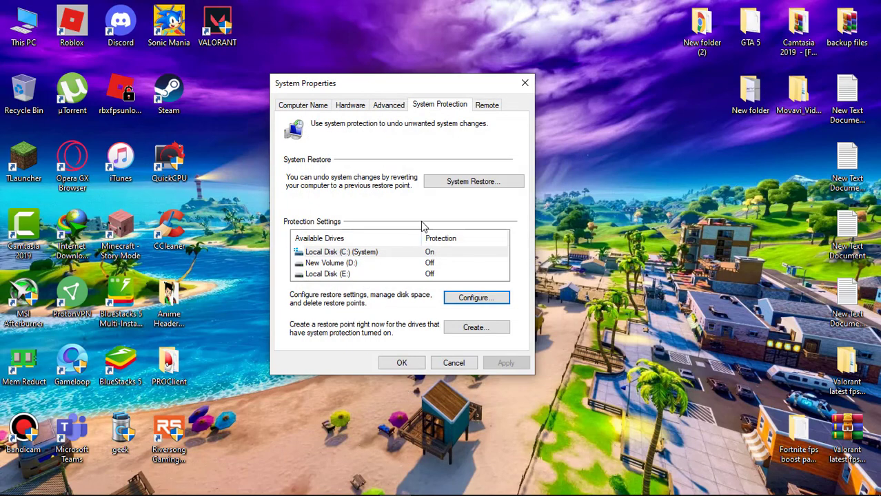
Create a new restore point with the description 'restore'.
{"action": "left_click", "coordinate": [454, 330]}
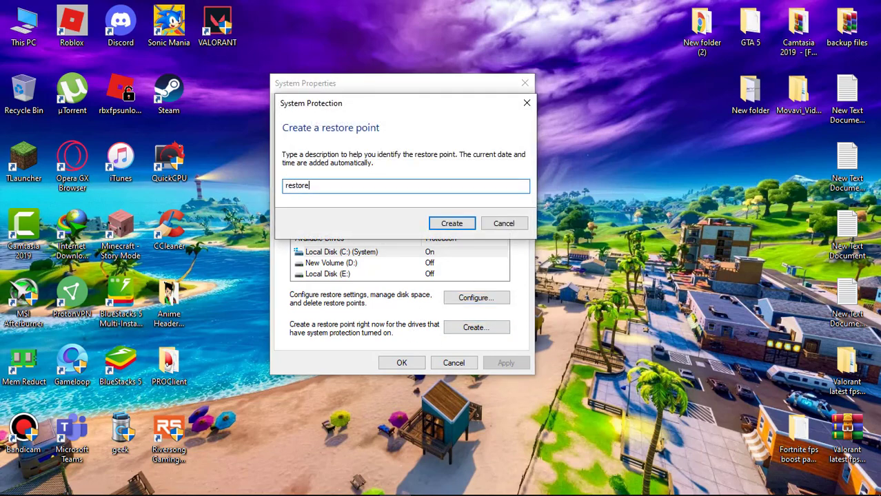
{"action": "type", "text": "restore"}
{"action": "left_click", "coordinate": [468, 225]}
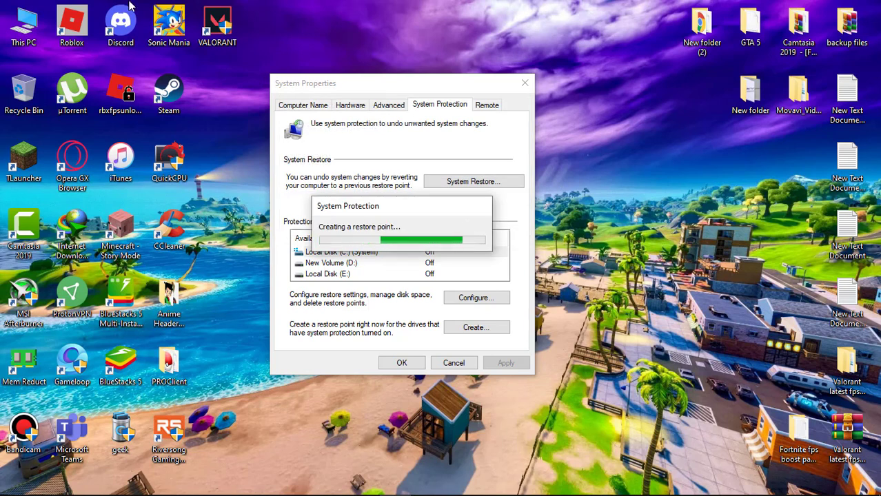
{"action": "left_click", "coordinate": [485, 238]}
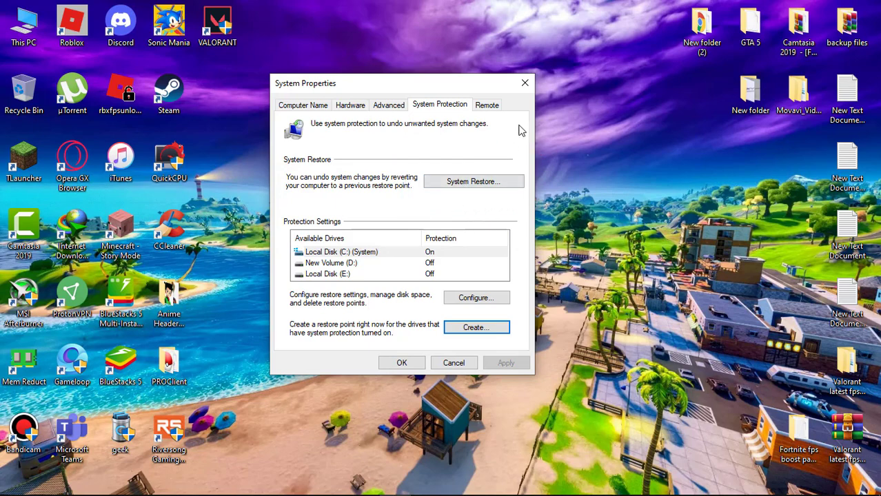
Turn off 'Let apps run in the background' under Privacy > Background apps.
{"action": "left_click", "coordinate": [526, 83]}
{"action": "left_click", "coordinate": [18, 488]}
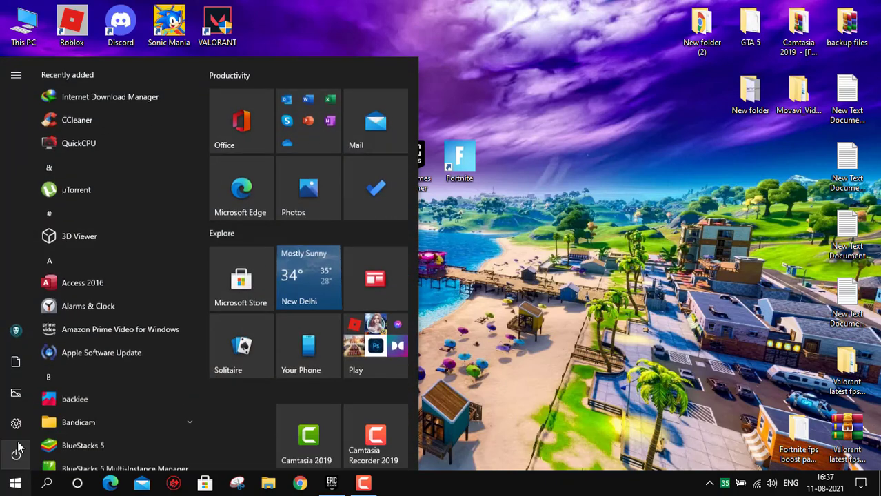
{"action": "left_click", "coordinate": [16, 423]}
{"action": "scroll", "coordinate": [450, 307], "scroll_direction": "down", "scroll_amount": 4}
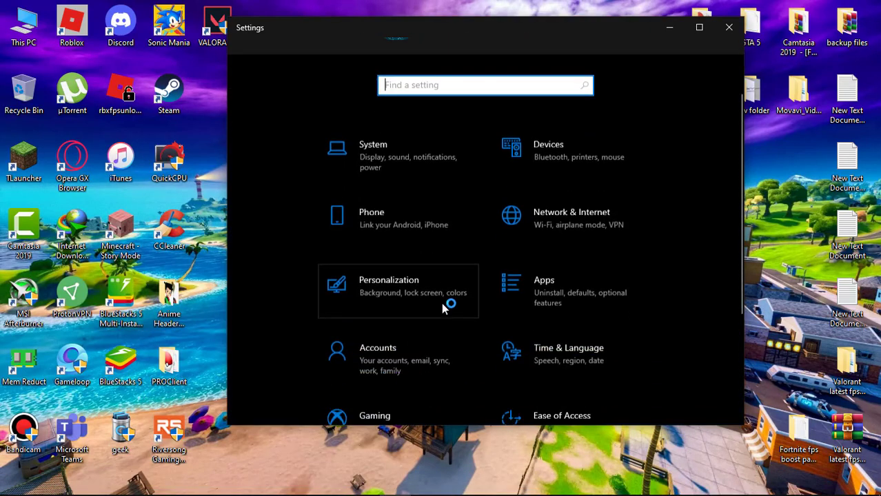
{"action": "left_click", "coordinate": [563, 331]}
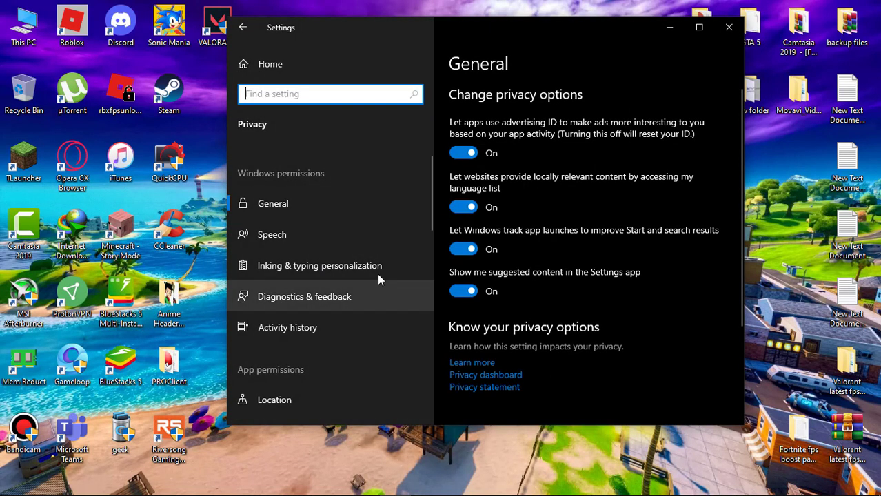
{"action": "scroll", "coordinate": [355, 262], "scroll_direction": "down", "scroll_amount": 2}
{"action": "scroll", "coordinate": [352, 265], "scroll_direction": "down", "scroll_amount": 6}
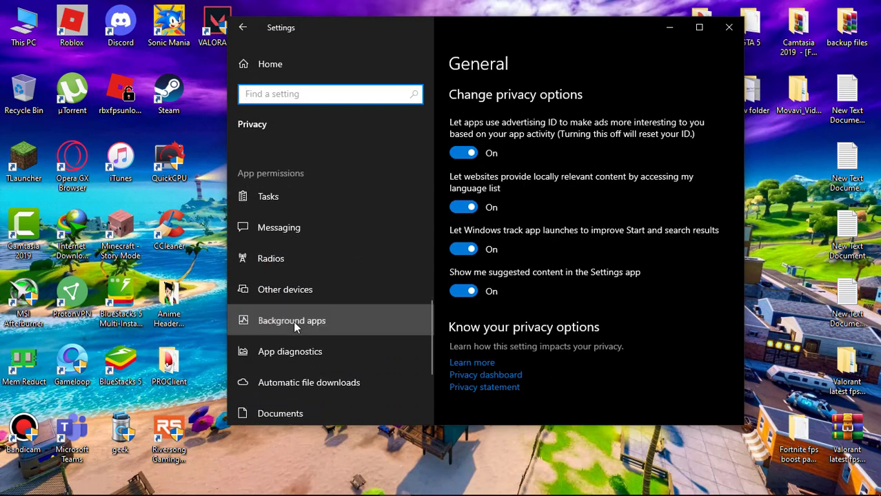
{"action": "left_click", "coordinate": [292, 321]}
{"action": "left_click", "coordinate": [464, 141]}
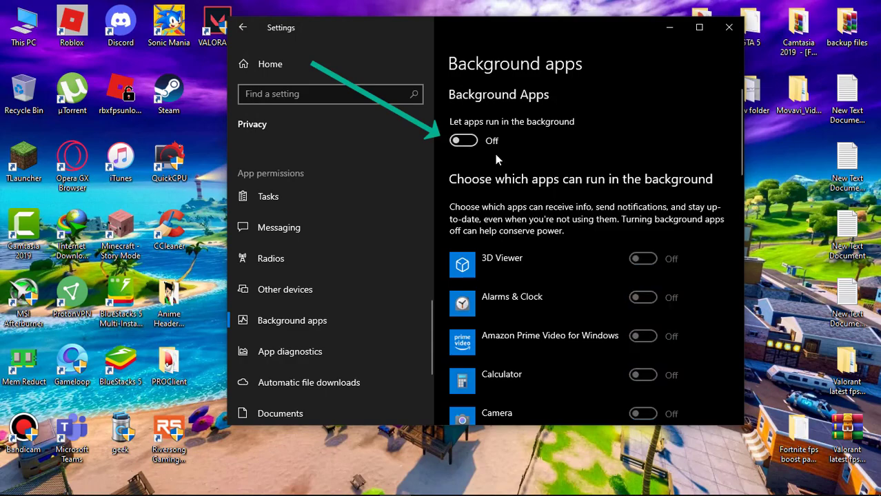
Close Settings and launch the Epic Games Launcher from the desktop.
{"action": "scroll", "coordinate": [629, 273], "scroll_direction": "down", "scroll_amount": 3}
{"action": "scroll", "coordinate": [629, 279], "scroll_direction": "down", "scroll_amount": 7}
{"action": "scroll", "coordinate": [641, 276], "scroll_direction": "up", "scroll_amount": 8}
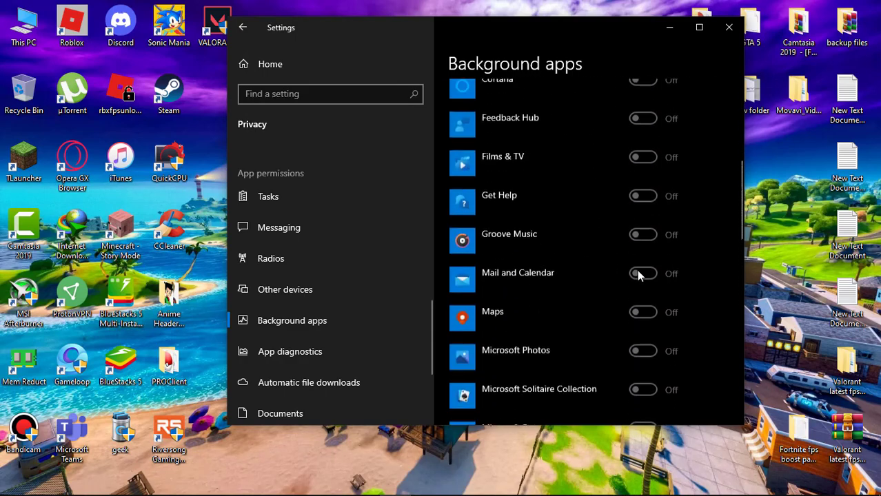
{"action": "left_click", "coordinate": [729, 27]}
{"action": "double_click", "coordinate": [411, 153]}
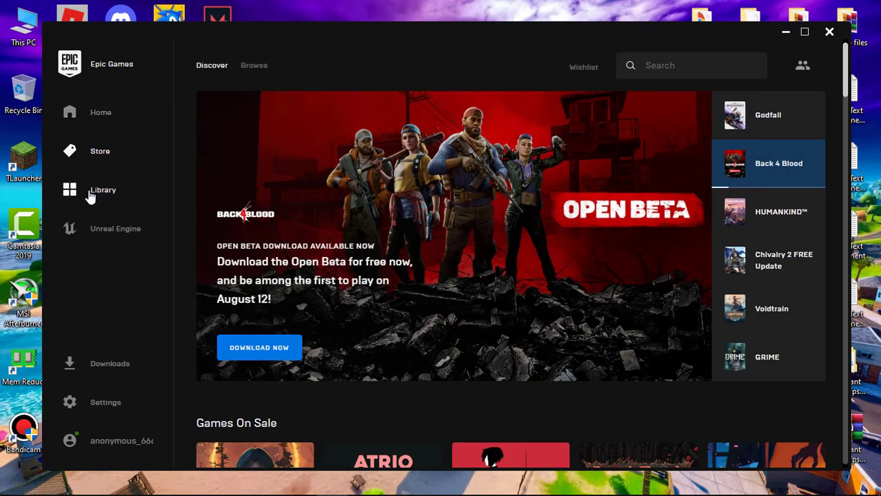
Apply Fortnite's install options from the Library with High Resolution Textures left unchecked.
{"action": "left_click", "coordinate": [91, 195]}
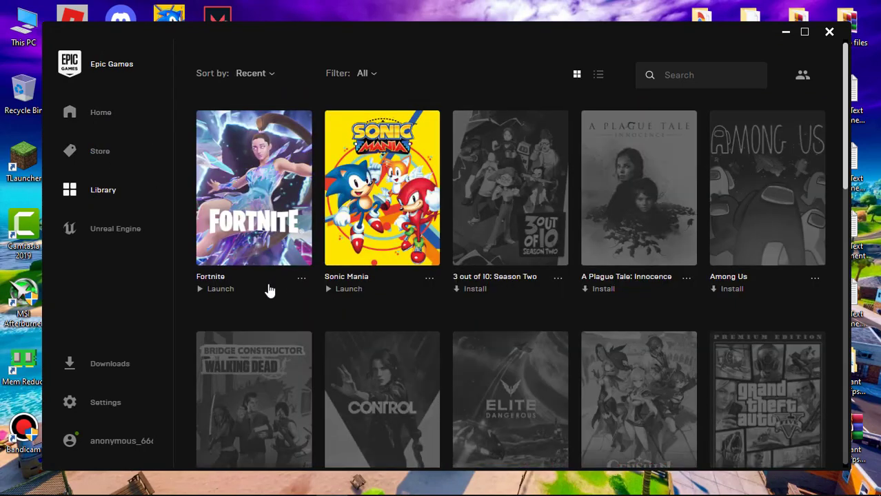
{"action": "left_click", "coordinate": [301, 279]}
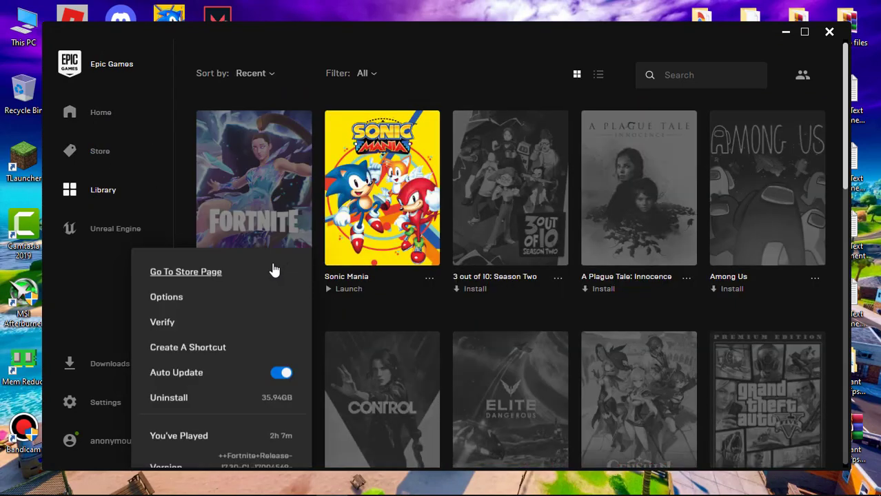
{"action": "left_click", "coordinate": [168, 299]}
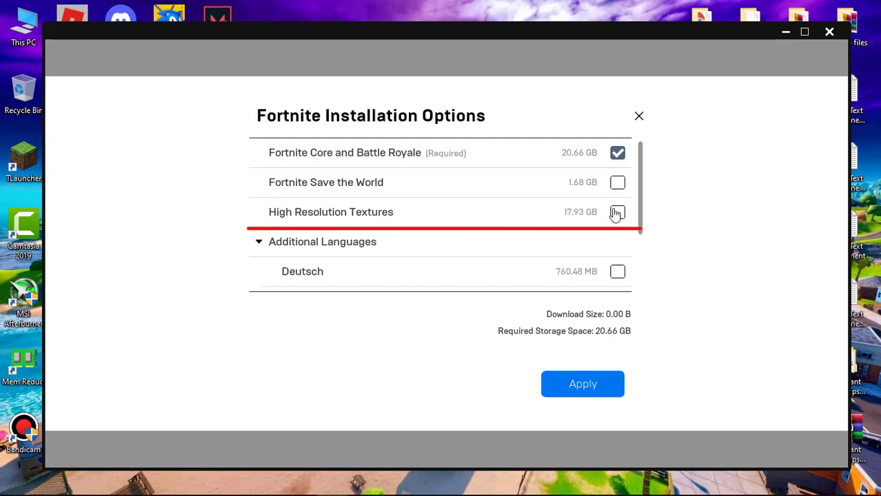
{"action": "mouse_move", "coordinate": [640, 234]}
{"action": "left_mouse_down"}
{"action": "mouse_move", "coordinate": [646, 262]}
{"action": "mouse_move", "coordinate": [646, 228]}
{"action": "left_mouse_up"}
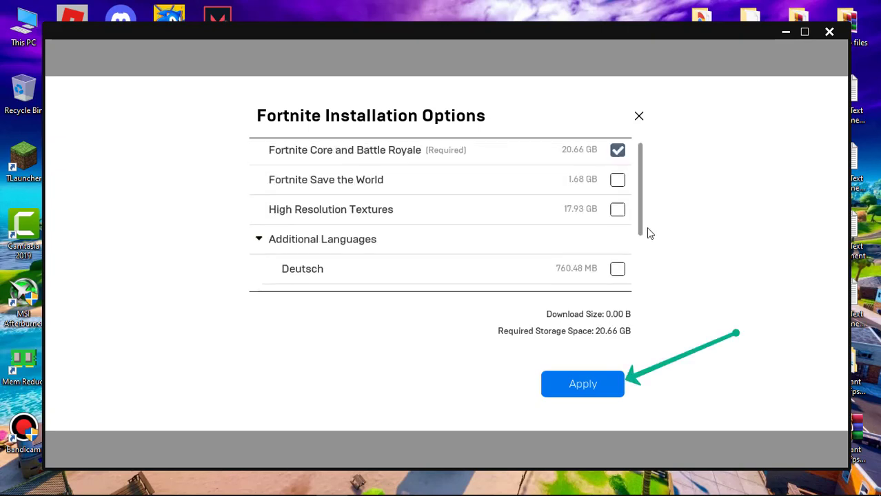
{"action": "left_click", "coordinate": [595, 387]}
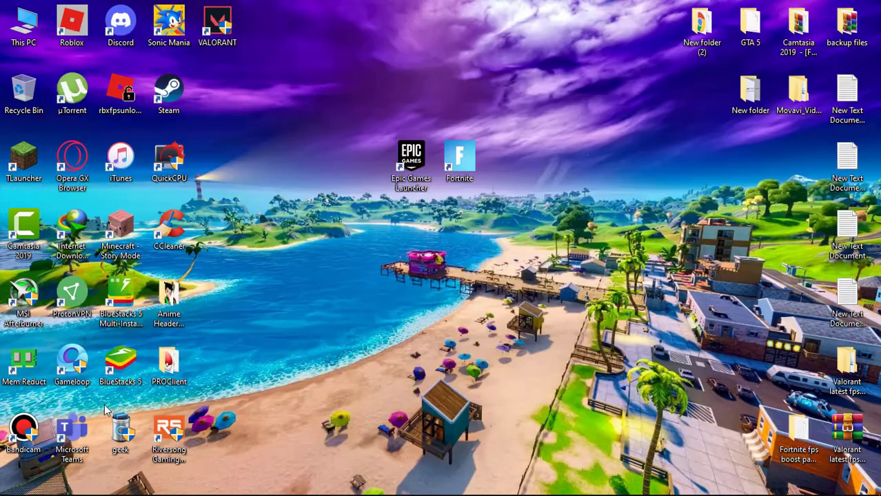
Go to Gaming > Game Mode > Graphics settings in Windows Settings.
{"action": "mouse_move", "coordinate": [47, 492]}
{"action": "left_click", "coordinate": [13, 482]}
{"action": "left_click", "coordinate": [16, 422]}
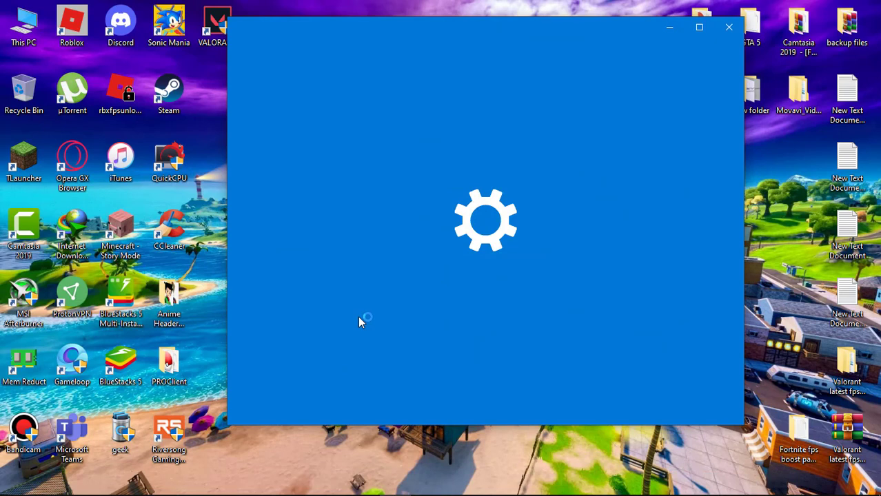
{"action": "scroll", "coordinate": [448, 289], "scroll_direction": "down", "scroll_amount": 5}
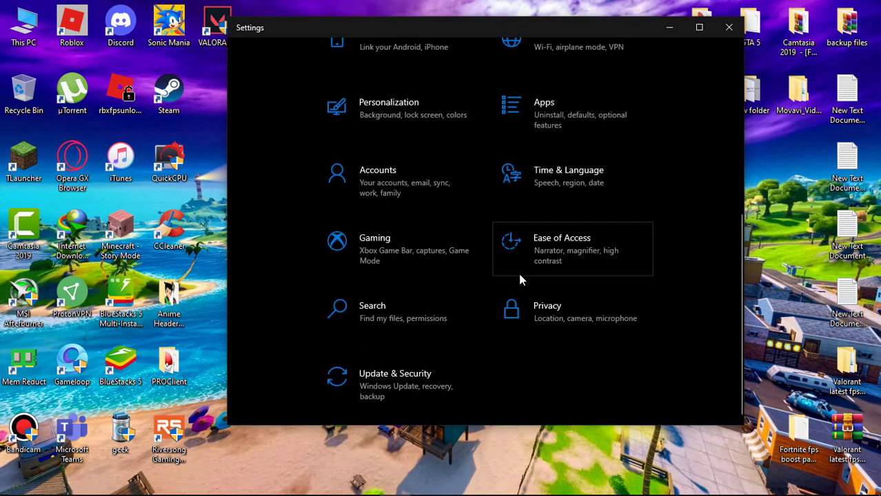
{"action": "scroll", "coordinate": [413, 303], "scroll_direction": "up", "scroll_amount": 1}
{"action": "left_click", "coordinate": [384, 318]}
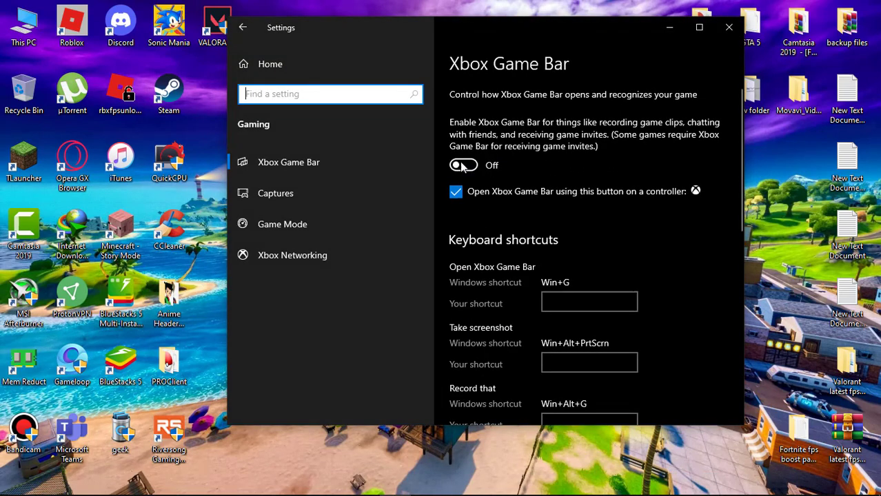
{"action": "left_click", "coordinate": [308, 224]}
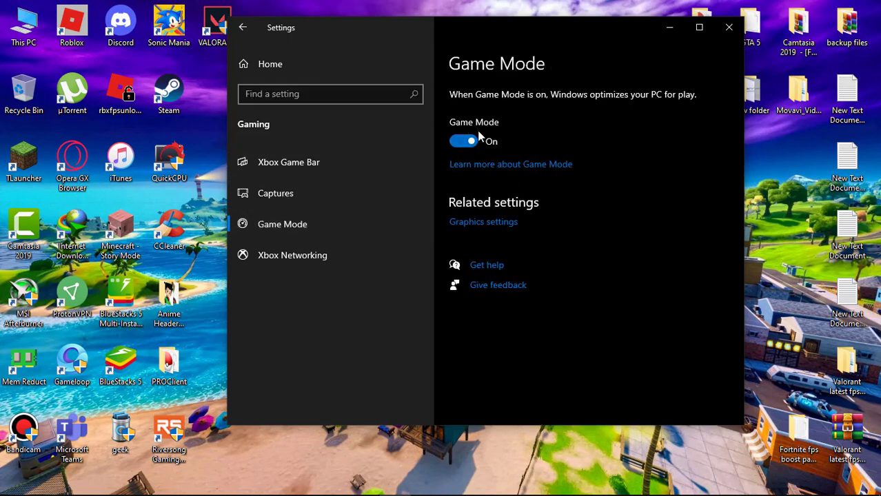
{"action": "left_click", "coordinate": [486, 224]}
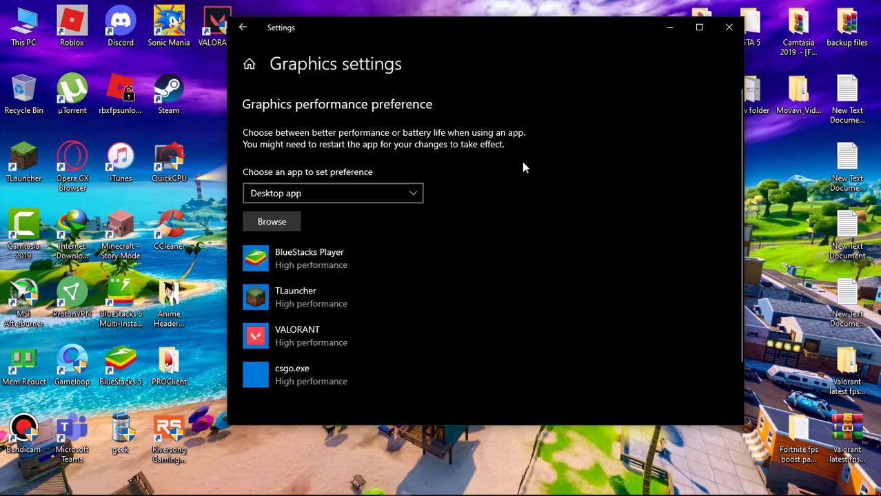
Add C:\Program Files\Epic Games\Fortnite\FortniteGame\Binaries\Win64\FortniteClient-Win64-Shipping.exe to the graphics list.
{"action": "left_click", "coordinate": [299, 220]}
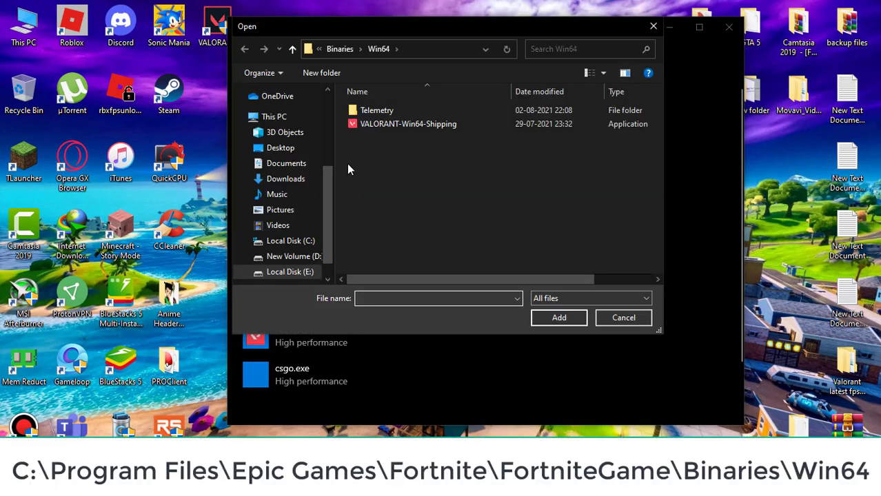
{"action": "left_click", "coordinate": [303, 243]}
{"action": "double_click", "coordinate": [378, 136]}
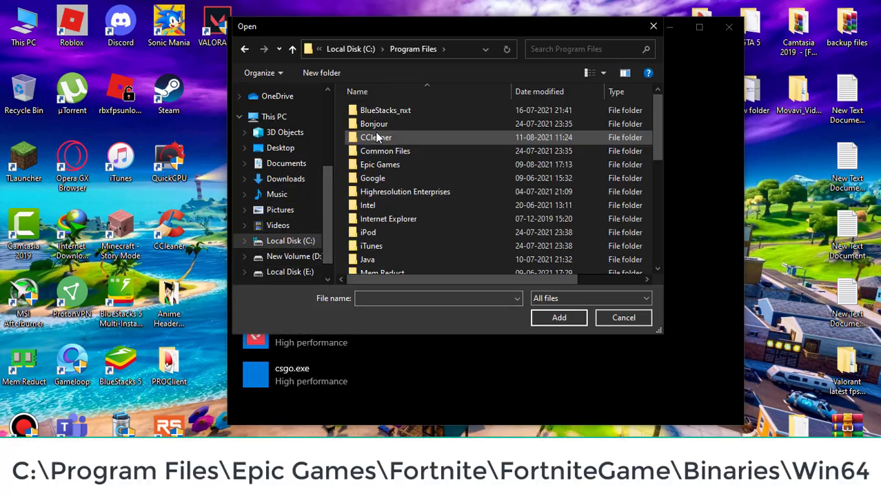
{"action": "double_click", "coordinate": [387, 159]}
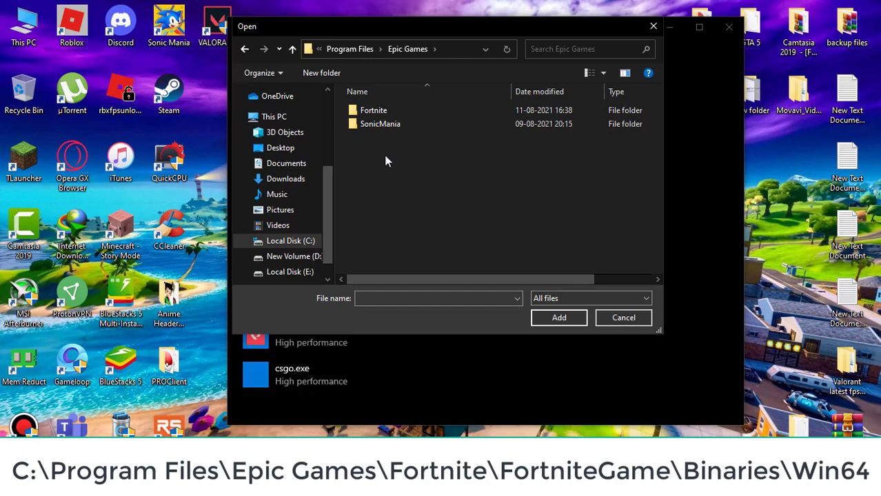
{"action": "double_click", "coordinate": [383, 109]}
{"action": "double_click", "coordinate": [384, 138]}
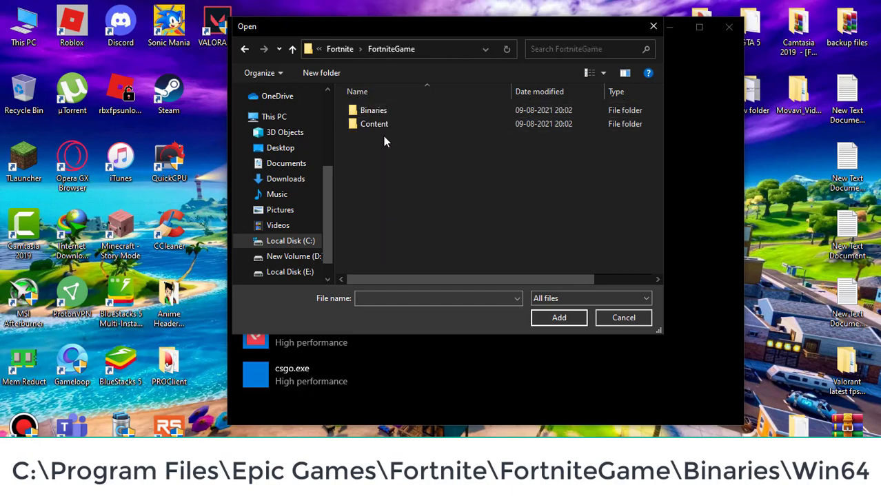
{"action": "double_click", "coordinate": [383, 109]}
{"action": "double_click", "coordinate": [381, 124]}
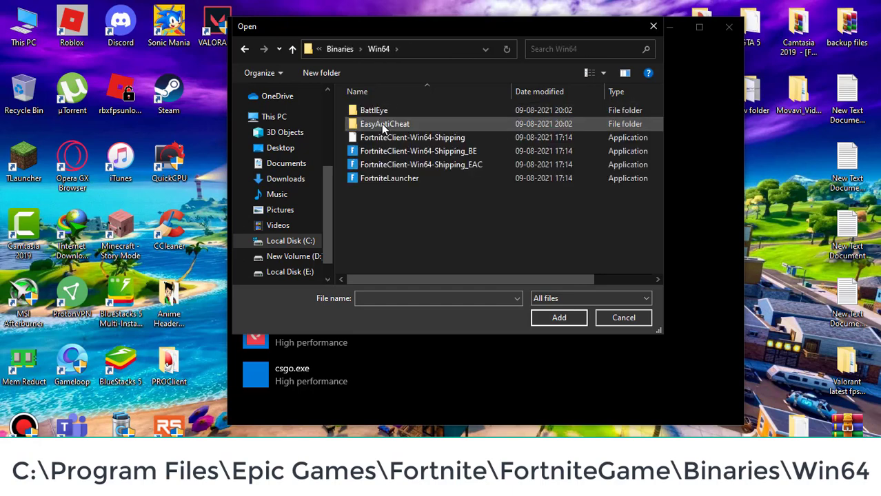
{"action": "mouse_move", "coordinate": [433, 277]}
{"action": "left_mouse_down"}
{"action": "mouse_move", "coordinate": [524, 278]}
{"action": "mouse_move", "coordinate": [420, 278]}
{"action": "left_mouse_up"}
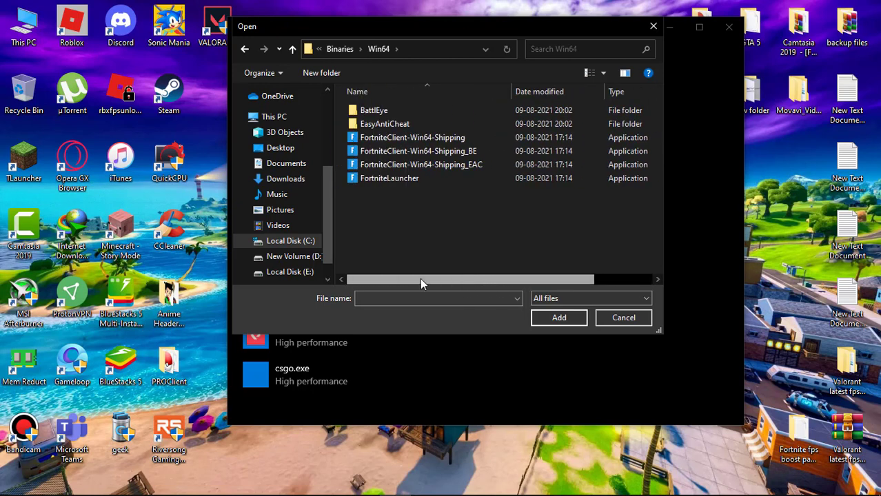
{"action": "double_click", "coordinate": [468, 137]}
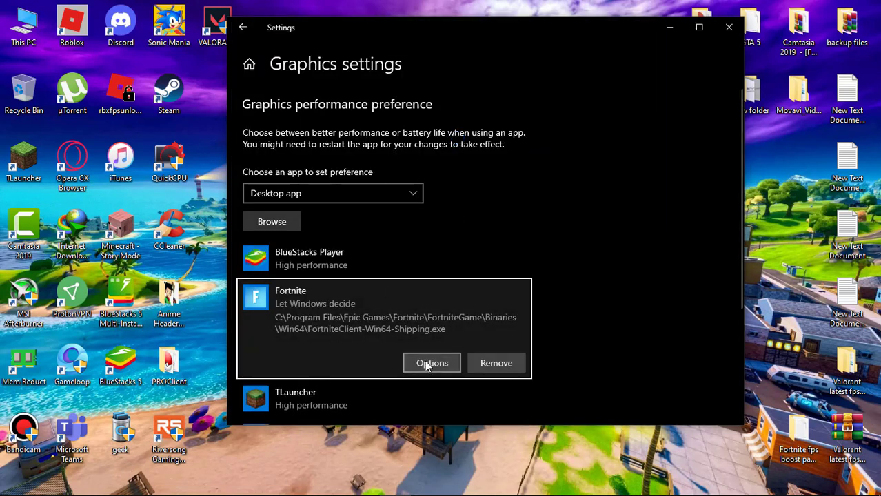
Set Fortnite's graphics preference to High performance, save, and close Settings.
{"action": "left_click", "coordinate": [427, 365]}
{"action": "left_click", "coordinate": [414, 256]}
{"action": "left_click", "coordinate": [445, 296]}
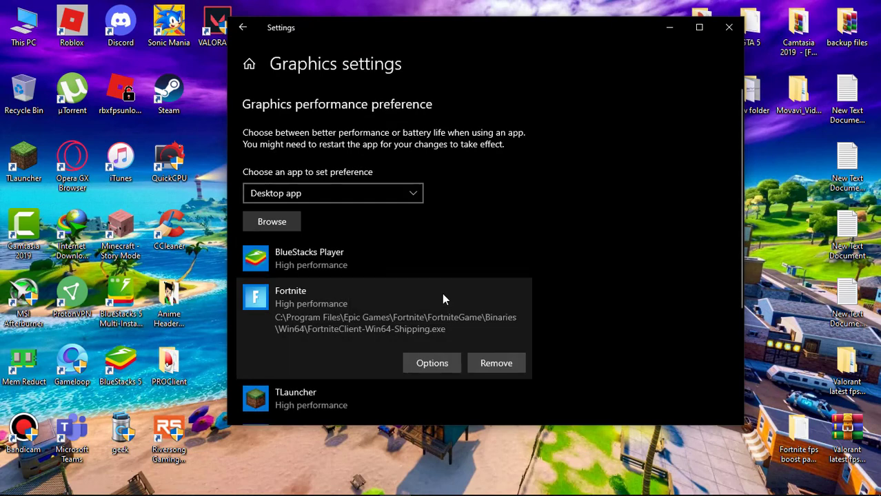
{"action": "key", "text": "alt+F4"}
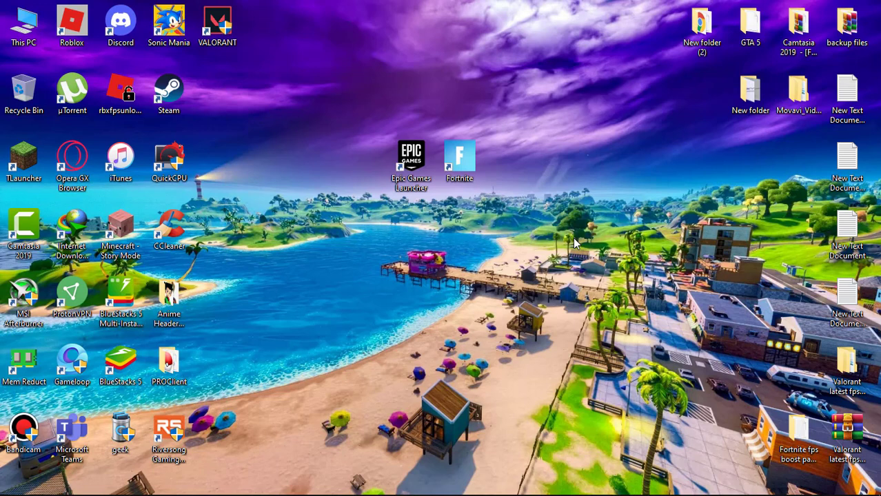
Open Task Manager's Startup tab and disable µTorrent and CCleaner.
{"action": "right_click", "coordinate": [608, 483]}
{"action": "left_click", "coordinate": [636, 419]}
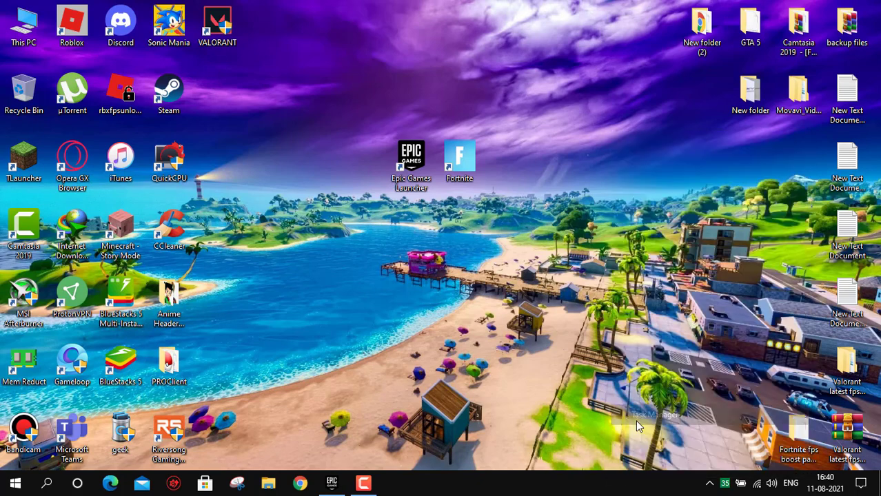
{"action": "left_click", "coordinate": [577, 88]}
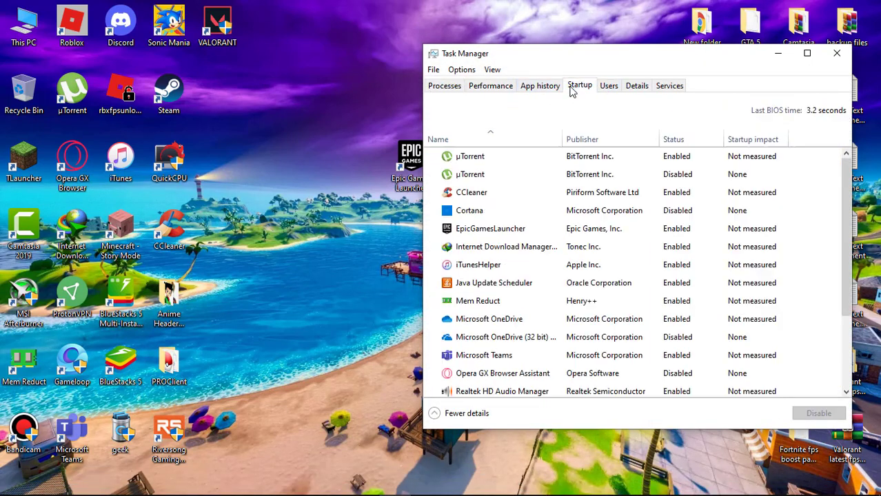
{"action": "right_click", "coordinate": [555, 157]}
{"action": "left_click", "coordinate": [587, 161]}
{"action": "left_click", "coordinate": [590, 192]}
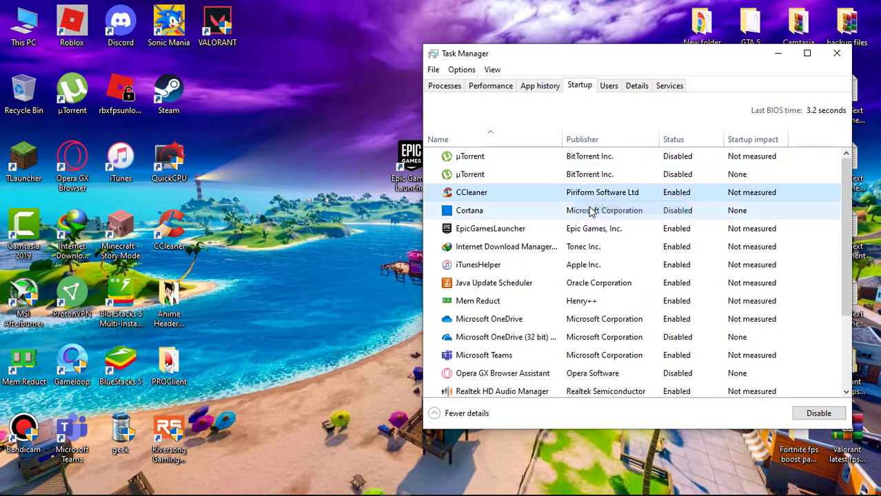
{"action": "left_click", "coordinate": [590, 229]}
Disable EpicGamesLauncher, Internet Download Manager, iTunesHelper, Java Update Scheduler and Microsoft Teams at startup.
{"action": "right_click", "coordinate": [590, 250]}
{"action": "left_click", "coordinate": [607, 257]}
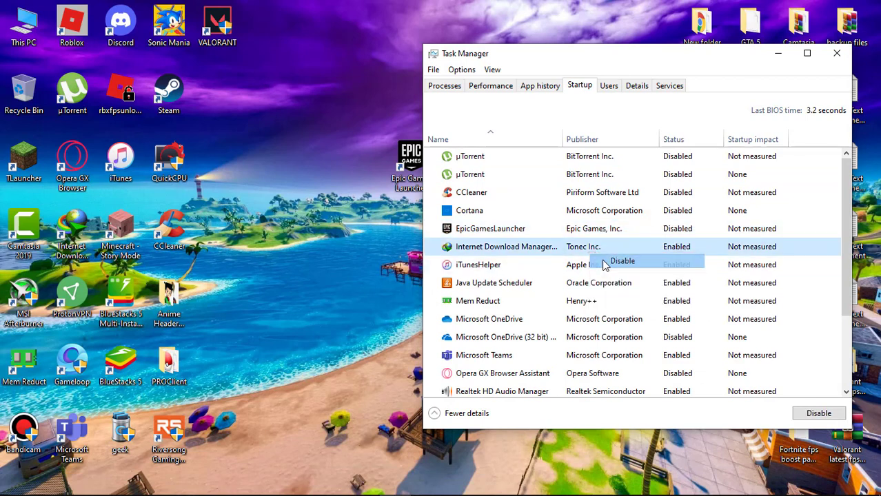
{"action": "right_click", "coordinate": [605, 266]}
{"action": "left_click", "coordinate": [609, 275]}
{"action": "right_click", "coordinate": [610, 282]}
{"action": "left_click", "coordinate": [615, 290]}
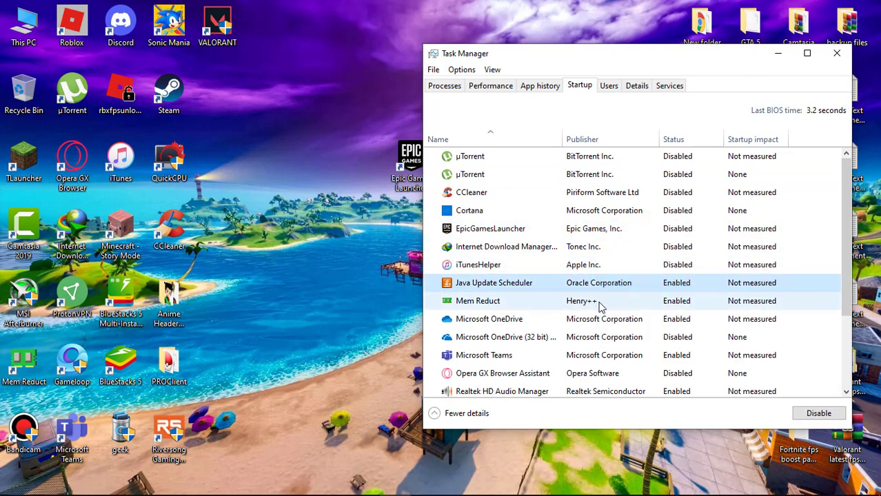
{"action": "right_click", "coordinate": [602, 319]}
{"action": "left_click", "coordinate": [608, 328]}
{"action": "right_click", "coordinate": [645, 355]}
{"action": "left_click", "coordinate": [654, 363]}
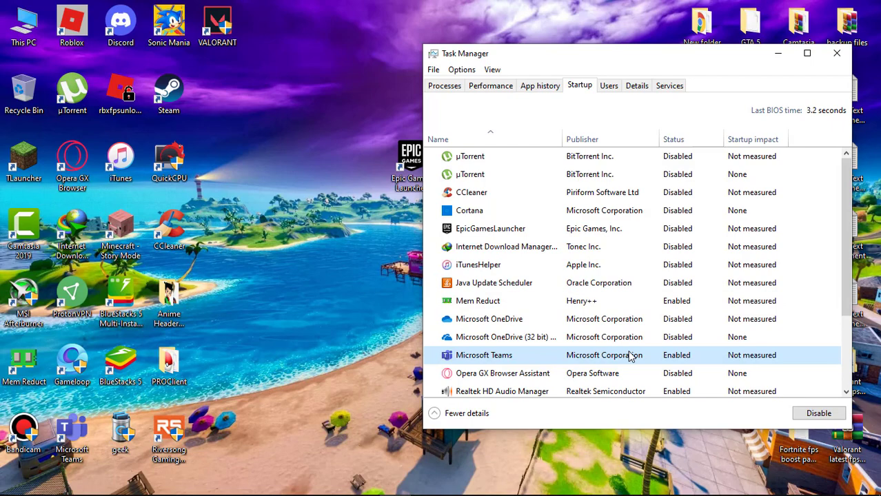
Review the remaining startup list, close Task Manager and refresh the desktop.
{"action": "scroll", "coordinate": [638, 345], "scroll_direction": "down", "scroll_amount": 2}
{"action": "scroll", "coordinate": [639, 345], "scroll_direction": "down", "scroll_amount": 1}
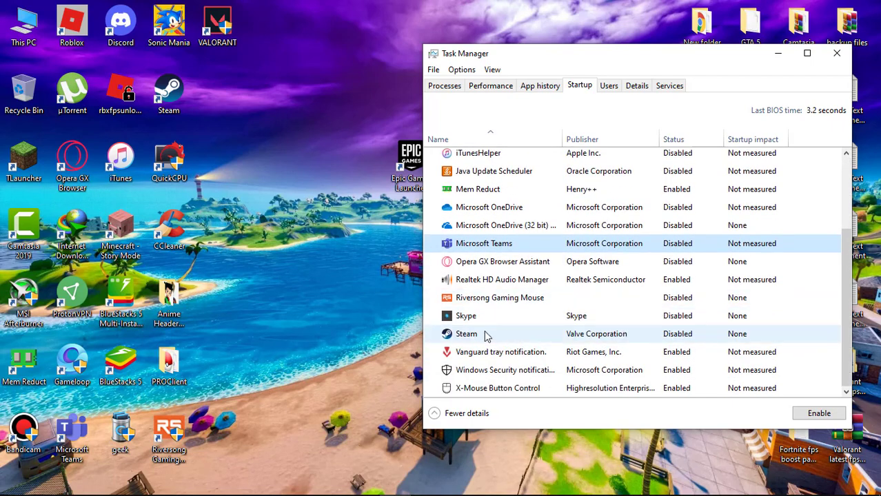
{"action": "left_click", "coordinate": [836, 53]}
{"action": "right_click", "coordinate": [575, 94]}
{"action": "left_click", "coordinate": [604, 131]}
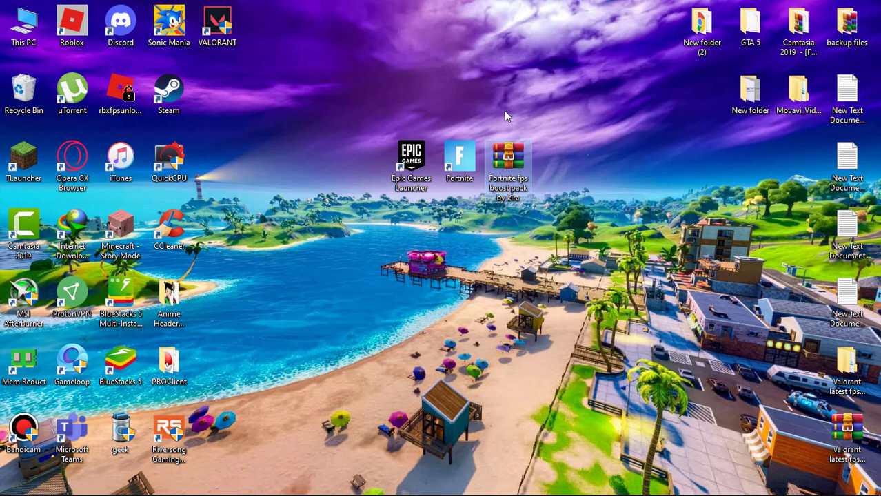
Extract the Fortnite fps boost pack and run Cache Cleaner as administrator.
{"action": "right_click", "coordinate": [507, 161]}
{"action": "left_click", "coordinate": [549, 228]}
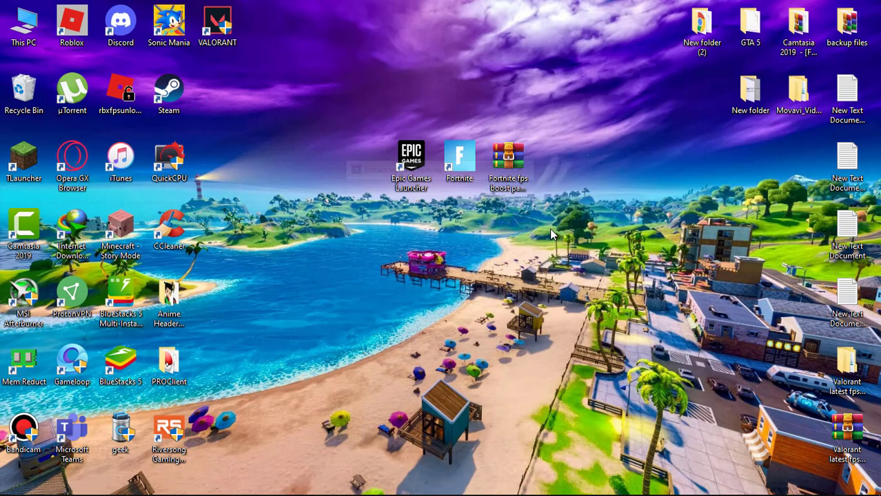
{"action": "left_click_drag", "start_coordinate": [217, 97], "coordinate": [508, 238]}
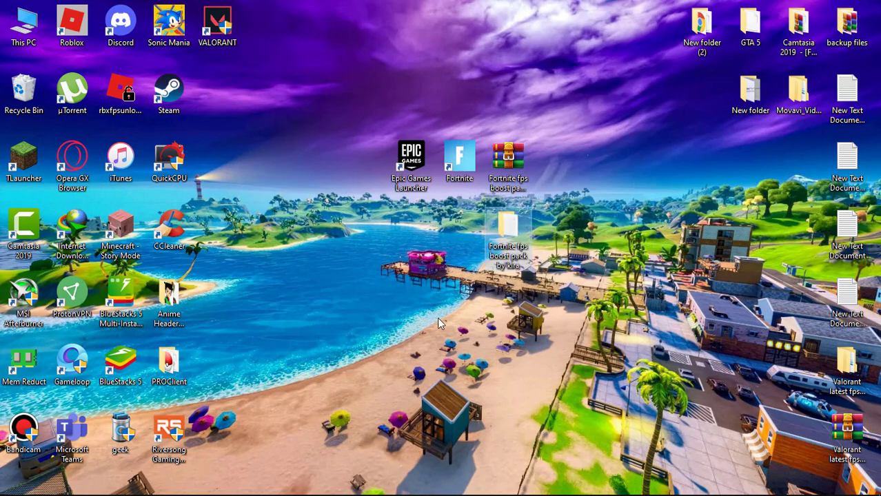
{"action": "double_click", "coordinate": [501, 235]}
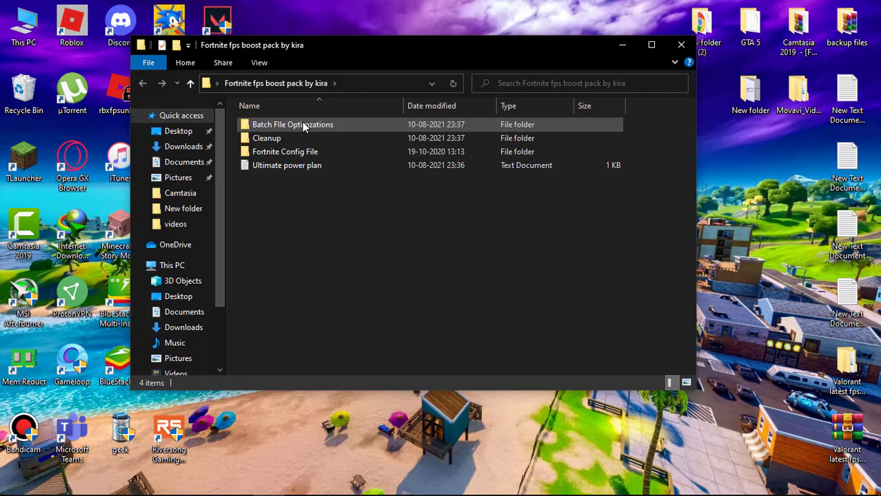
{"action": "double_click", "coordinate": [278, 124]}
{"action": "left_click", "coordinate": [297, 125]}
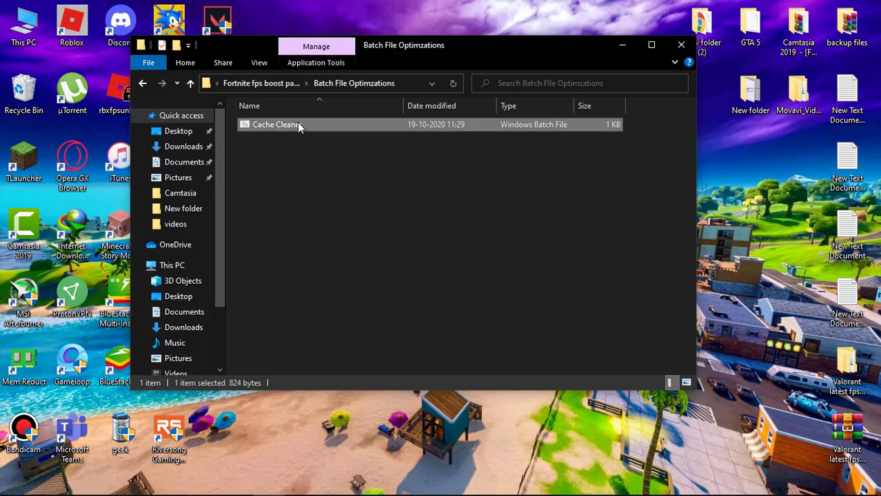
{"action": "right_click", "coordinate": [296, 126]}
{"action": "left_click", "coordinate": [303, 172]}
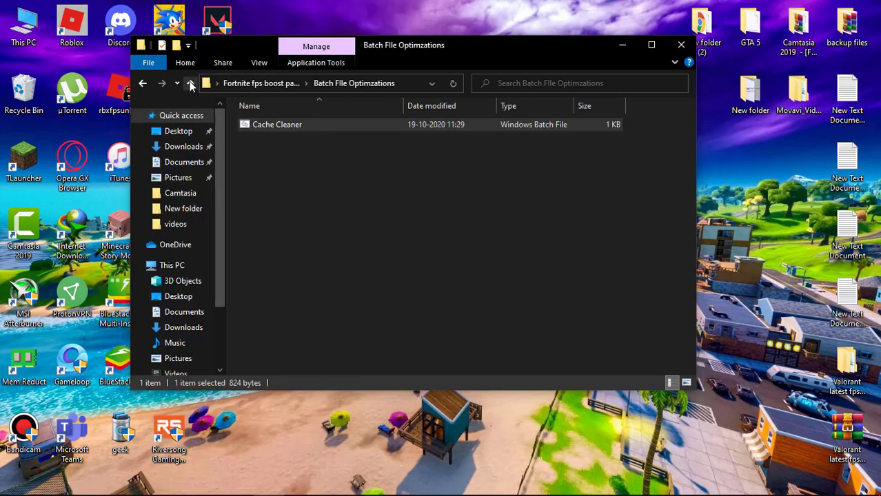
Run Delete Temporary Files from the Cleanup folder as administrator.
{"action": "left_click", "coordinate": [190, 83]}
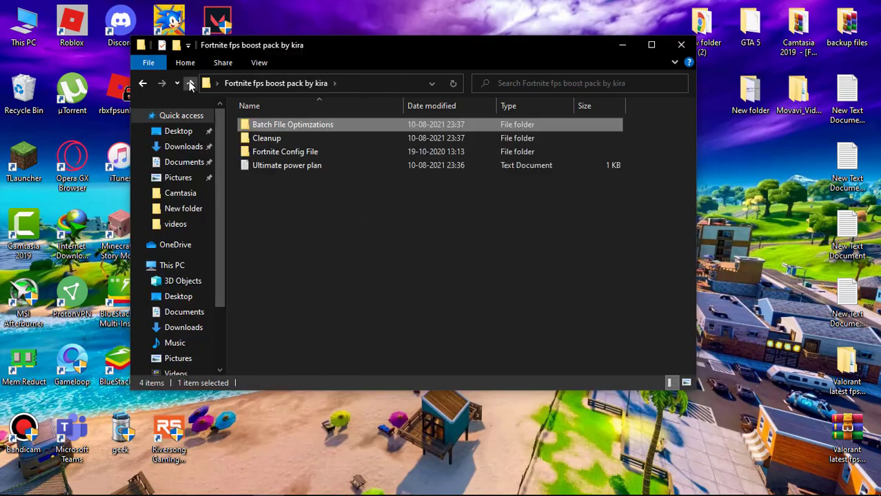
{"action": "double_click", "coordinate": [275, 139]}
{"action": "left_click", "coordinate": [286, 125]}
{"action": "right_click", "coordinate": [286, 125]}
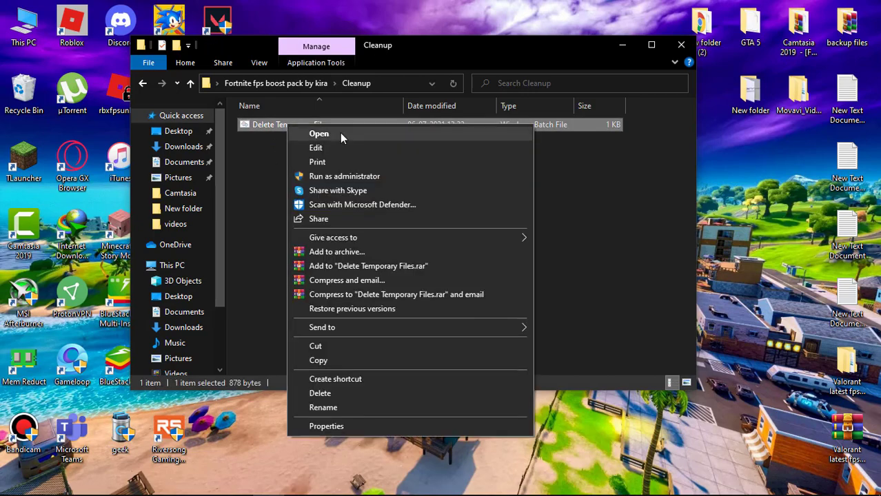
{"action": "left_click", "coordinate": [331, 178]}
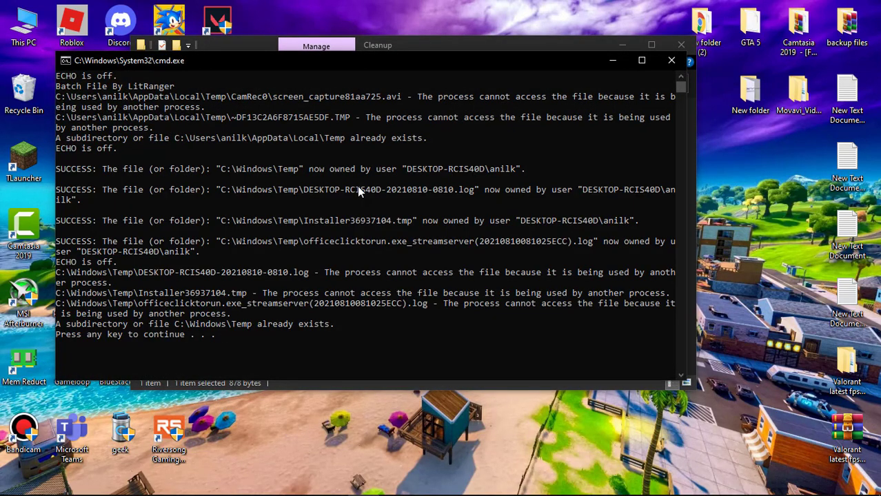
{"action": "key", "text": "Return"}
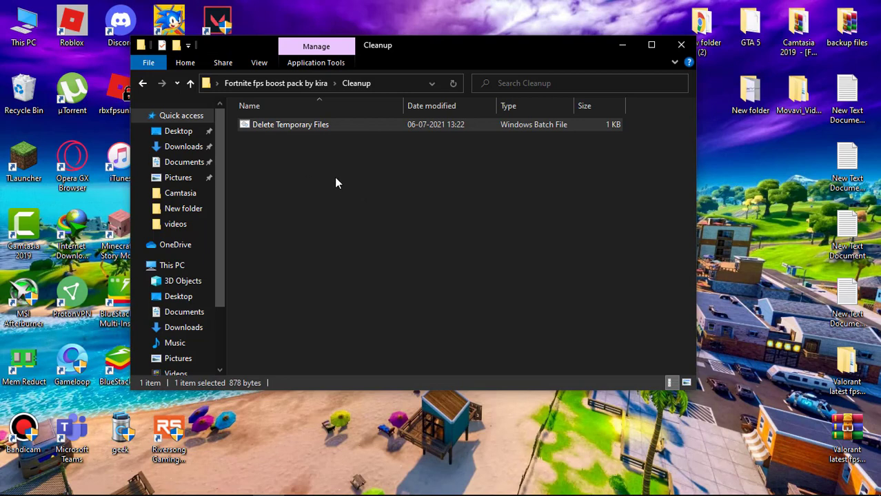
Copy GameUserSettings from the boost pack's Fortnite Config File folder.
{"action": "left_click", "coordinate": [190, 83]}
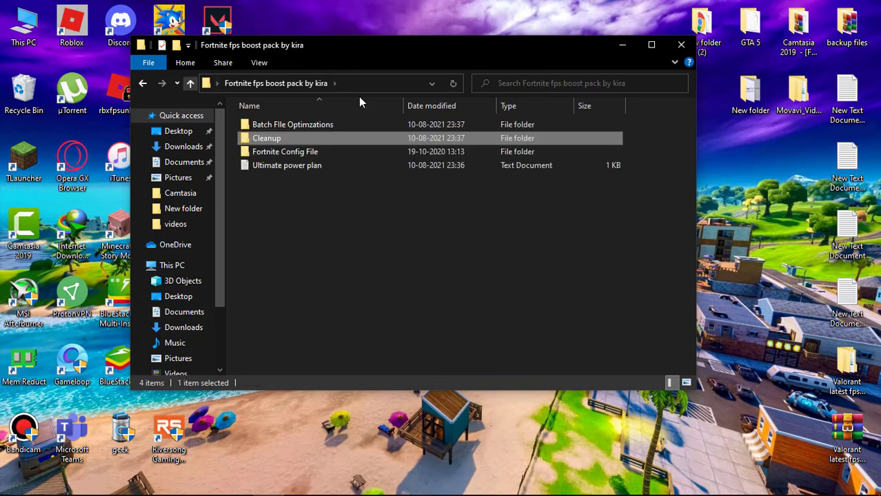
{"action": "double_click", "coordinate": [300, 150]}
{"action": "left_click", "coordinate": [324, 126]}
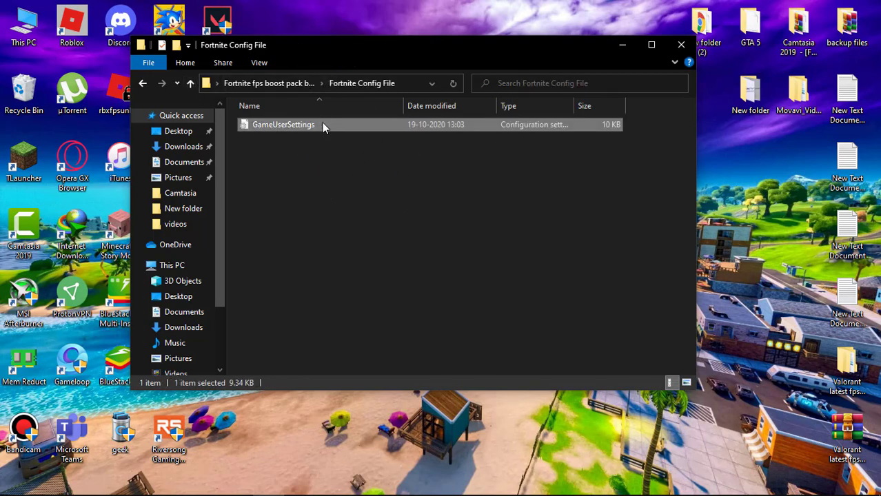
{"action": "right_click", "coordinate": [322, 125]}
{"action": "left_click", "coordinate": [350, 361]}
{"action": "left_click", "coordinate": [621, 47]}
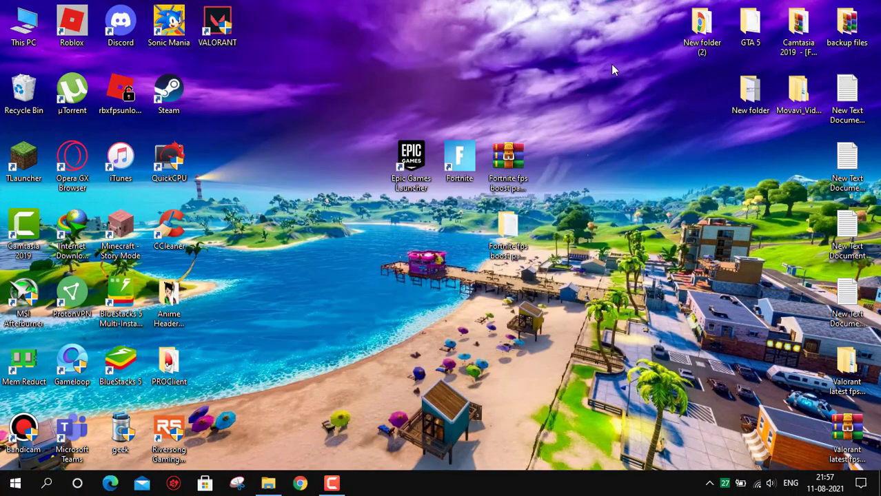
{"action": "left_click", "coordinate": [450, 83]}
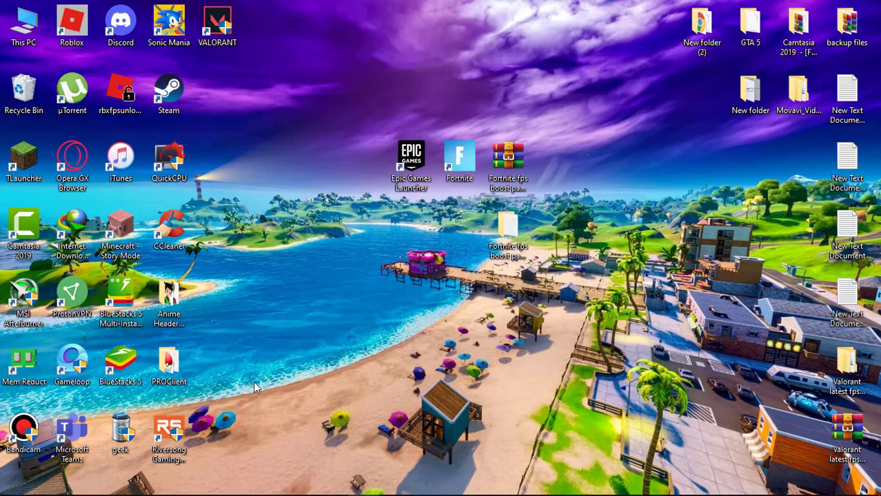
Open %localappdata%\FortniteGame\Saved\Config\WindowsClient.
{"action": "key", "text": "super+r"}
{"action": "type", "text": "%lo"}
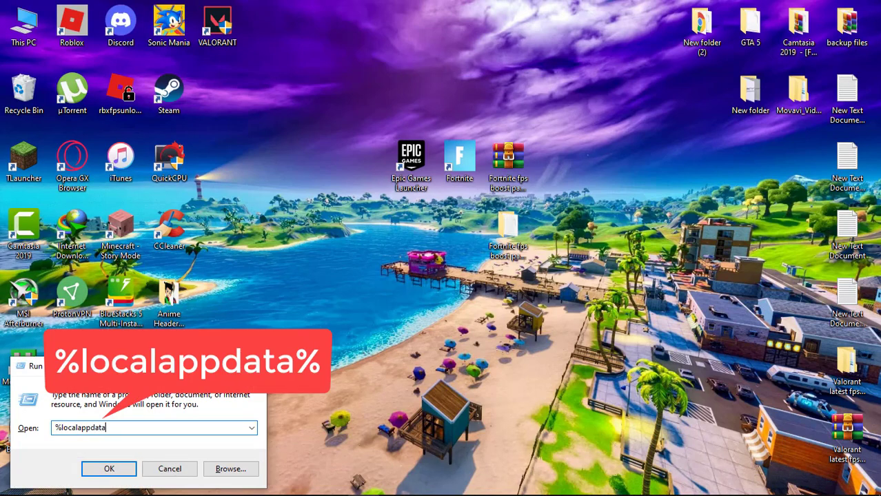
{"action": "type", "text": "calappdata%"}
{"action": "key", "text": "Return"}
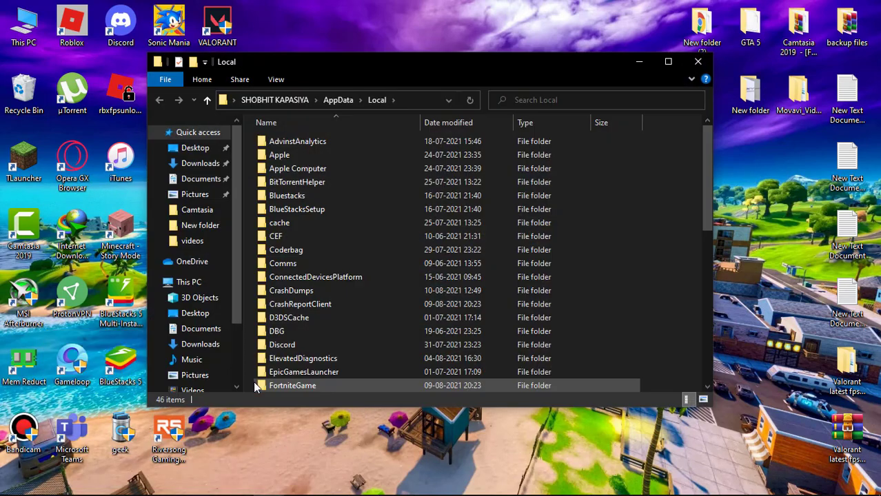
{"action": "scroll", "coordinate": [312, 323], "scroll_direction": "down", "scroll_amount": 2}
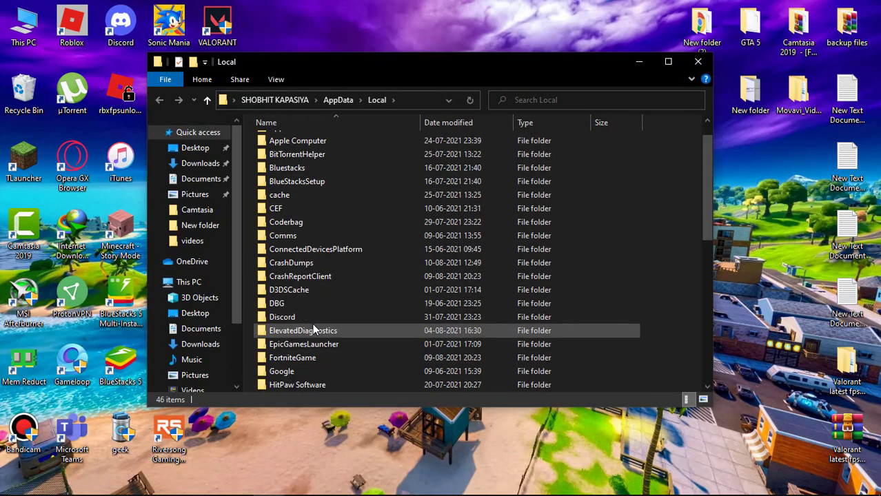
{"action": "double_click", "coordinate": [309, 332]}
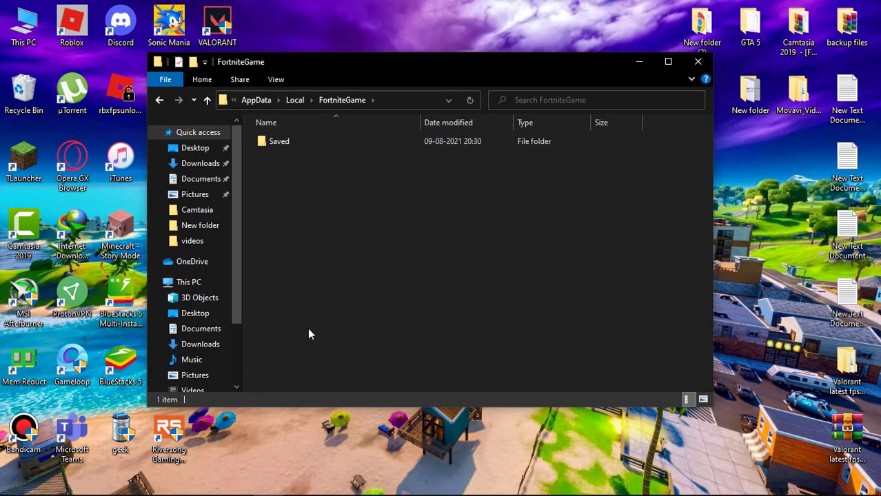
{"action": "double_click", "coordinate": [326, 140]}
{"action": "double_click", "coordinate": [286, 154]}
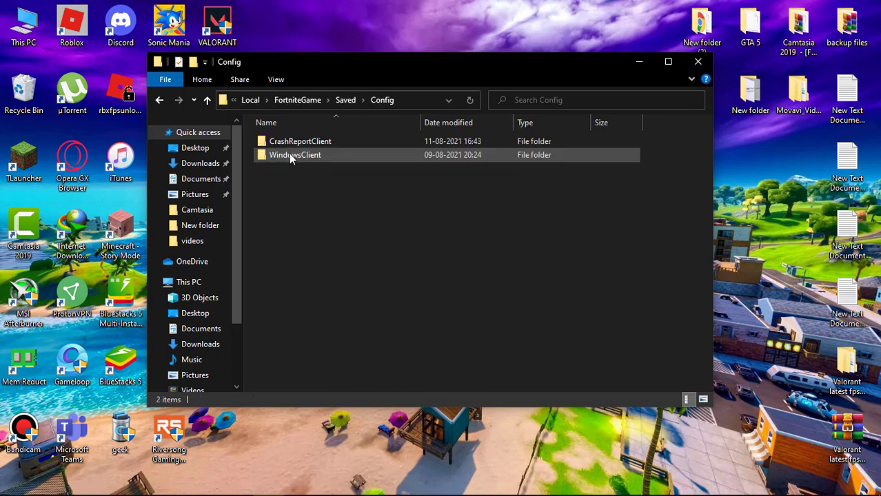
{"action": "double_click", "coordinate": [306, 157]}
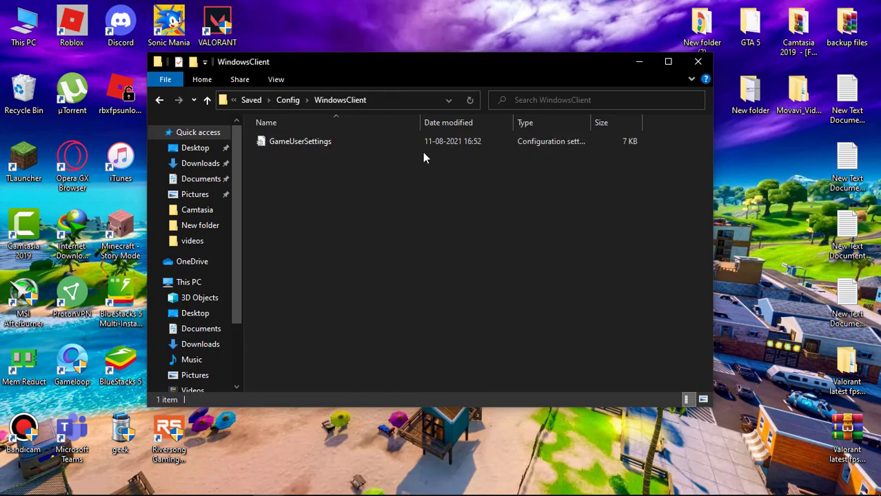
Move the old GameUserSettings to the desktop and paste the pack's version in.
{"action": "left_click_drag", "start_coordinate": [444, 181], "coordinate": [404, 36]}
{"action": "left_click_drag", "start_coordinate": [409, 67], "coordinate": [445, 99]}
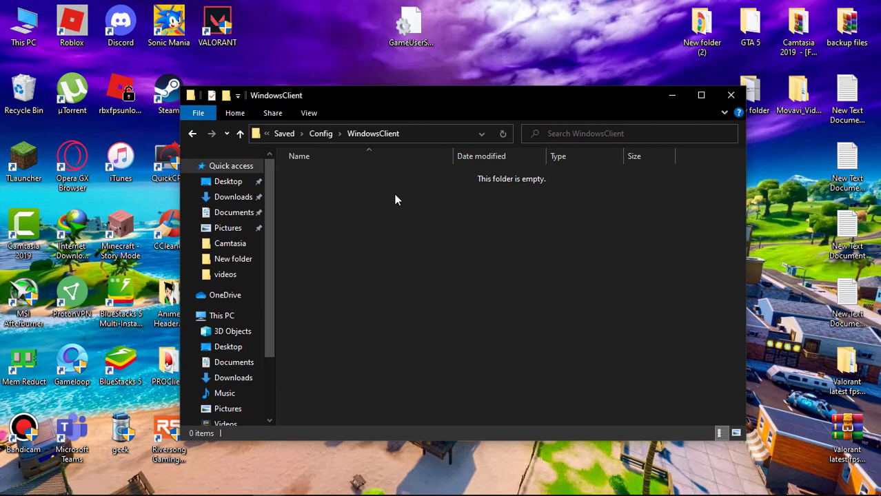
{"action": "key", "text": "ctrl+v"}
{"action": "right_click", "coordinate": [367, 175]}
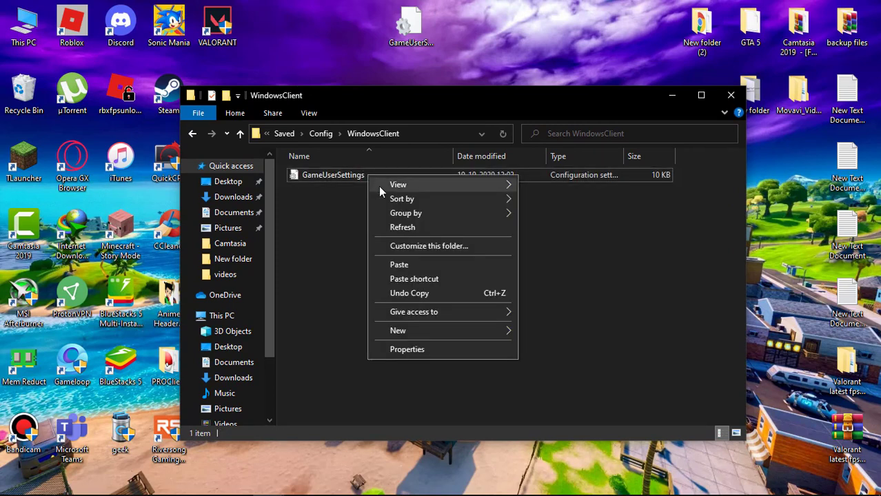
{"action": "left_click", "coordinate": [352, 248]}
Make the new GameUserSettings file read-only in its Properties.
{"action": "left_click", "coordinate": [373, 174]}
{"action": "right_click", "coordinate": [374, 174]}
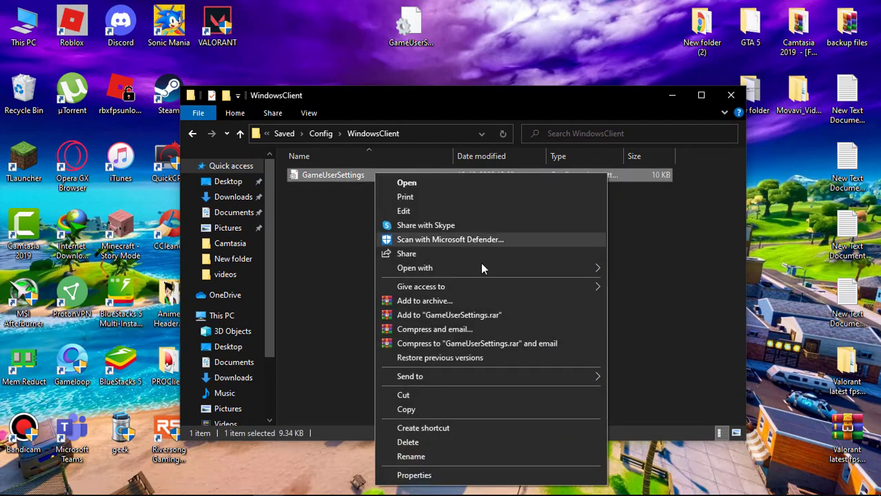
{"action": "left_click", "coordinate": [445, 475]}
{"action": "left_click", "coordinate": [444, 406]}
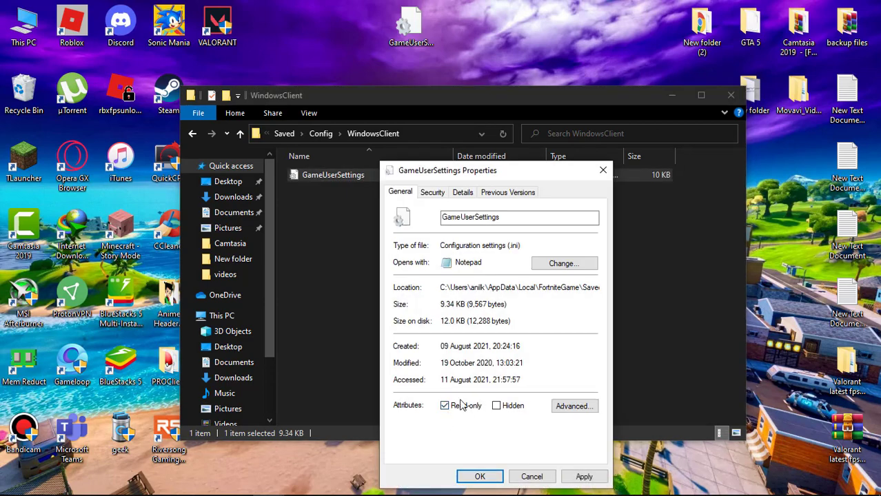
{"action": "left_click", "coordinate": [584, 476]}
{"action": "left_click", "coordinate": [480, 476]}
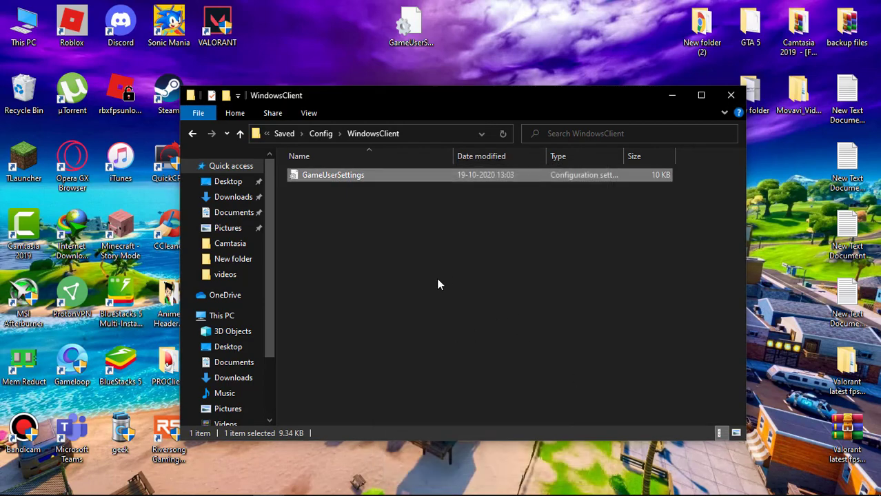
Open the Ultimate power plan text file and copy its powercfg command line.
{"action": "left_click", "coordinate": [731, 95]}
{"action": "left_click", "coordinate": [298, 169]}
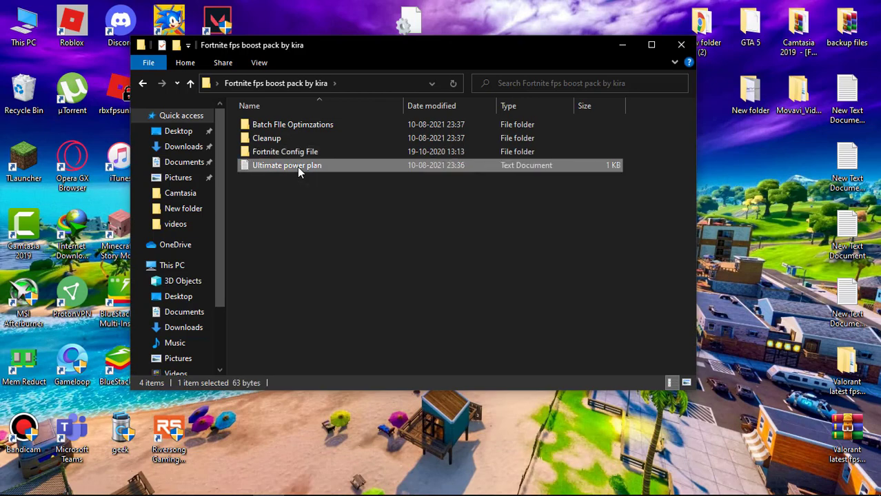
{"action": "double_click", "coordinate": [298, 171]}
{"action": "left_click_drag", "start_coordinate": [514, 138], "coordinate": [196, 122]}
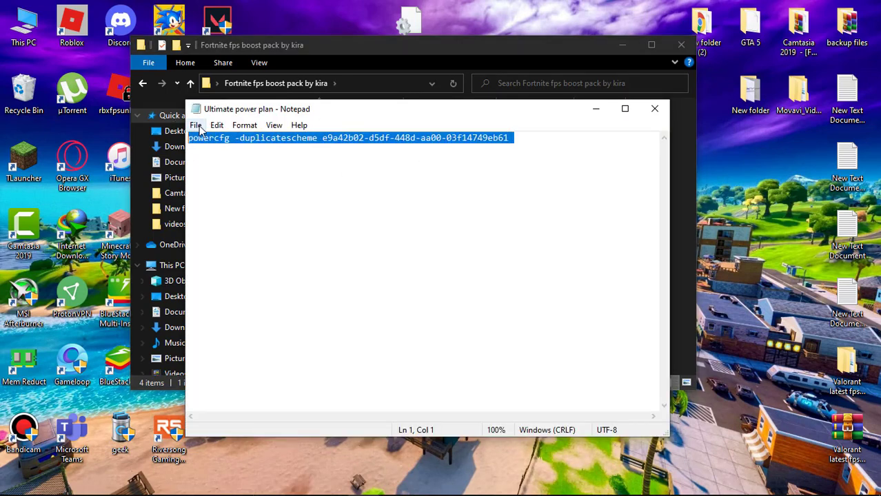
{"action": "left_click", "coordinate": [596, 109]}
{"action": "left_click", "coordinate": [623, 45]}
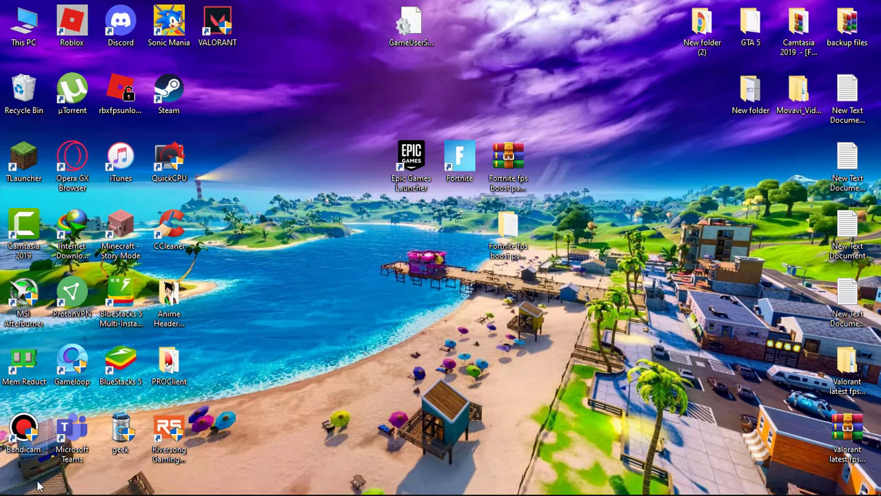
Run the pasted powercfg command in an administrator Command Prompt, then close it.
{"action": "left_click", "coordinate": [47, 483]}
{"action": "type", "text": "cm"}
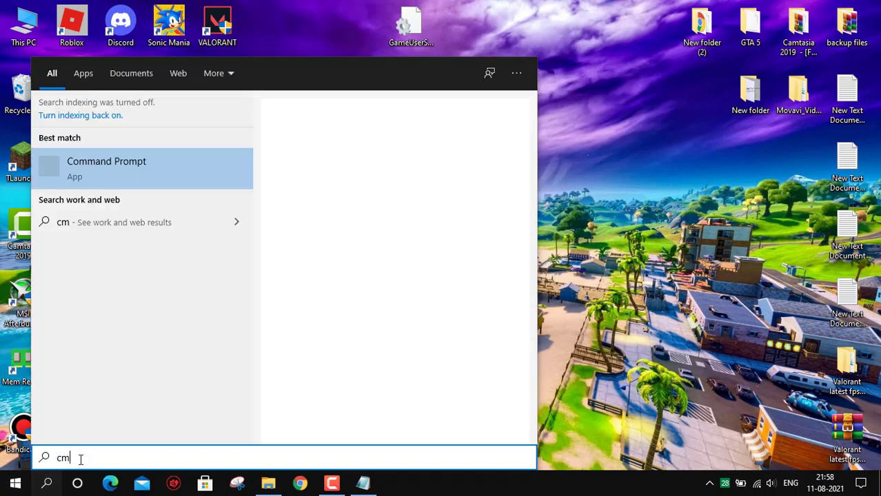
{"action": "type", "text": "d"}
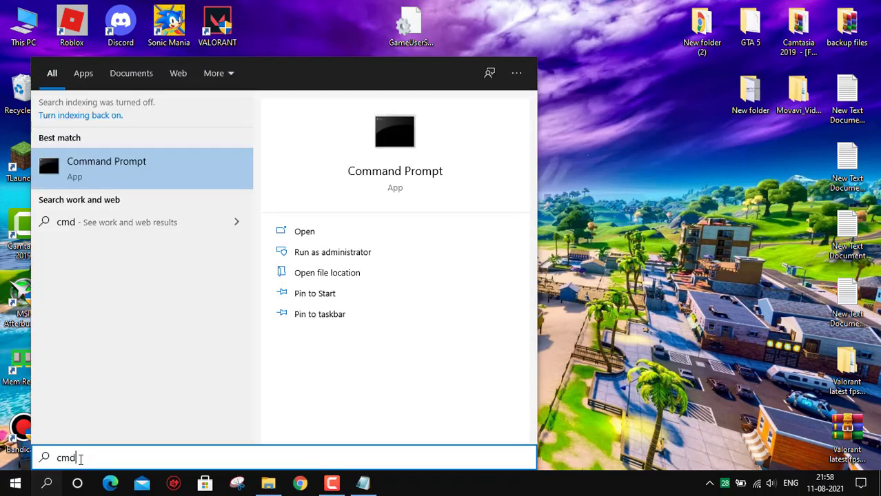
{"action": "left_click", "coordinate": [321, 254]}
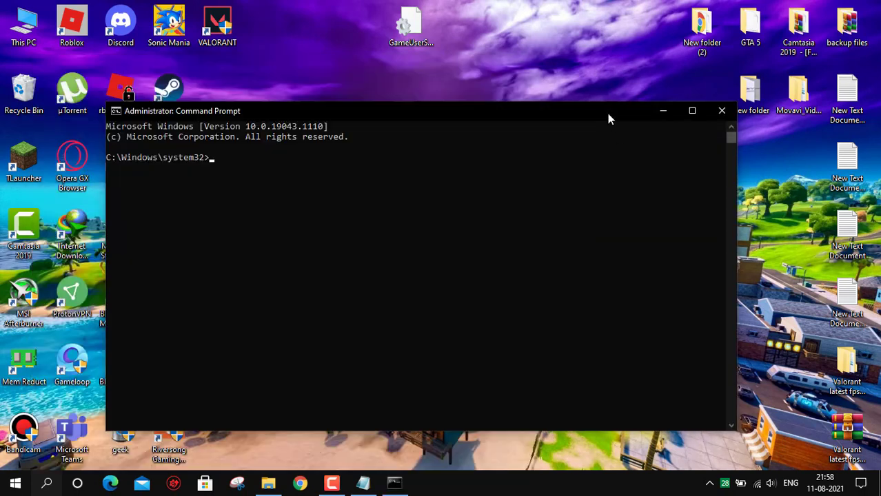
{"action": "key", "text": "ctrl+v"}
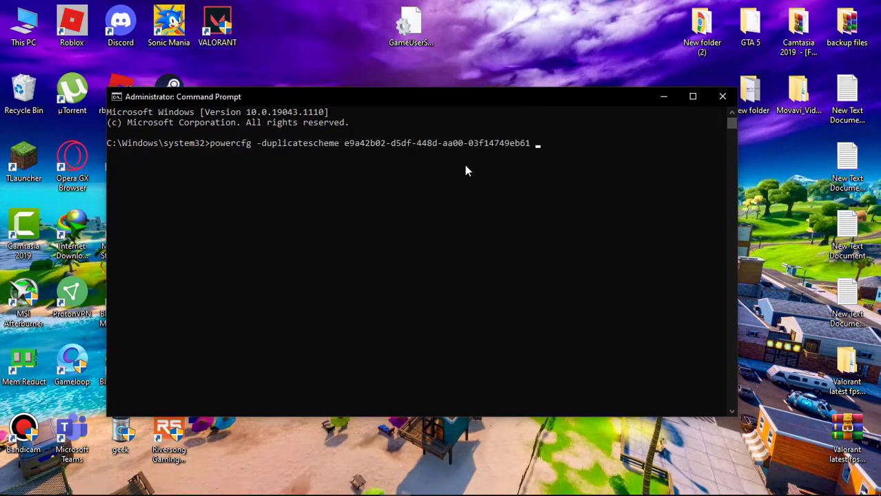
{"action": "key", "text": "Return"}
{"action": "left_click_drag", "start_coordinate": [403, 153], "coordinate": [532, 154]}
{"action": "left_click", "coordinate": [480, 195]}
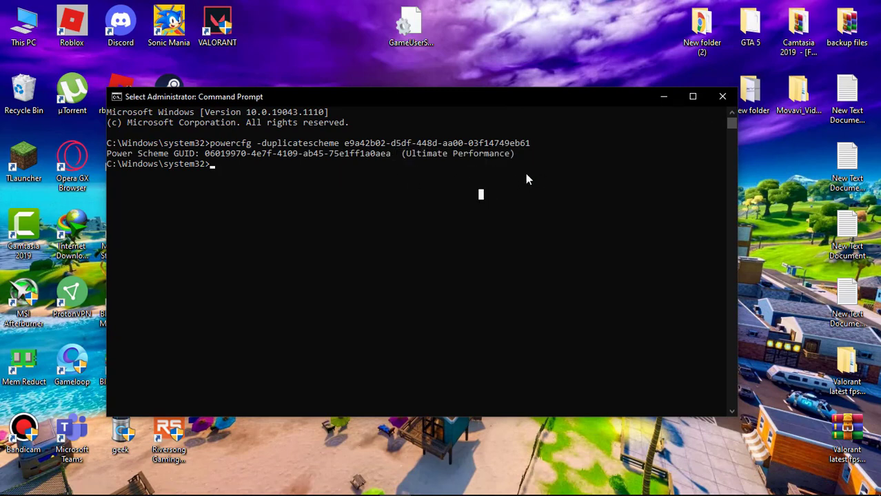
{"action": "left_click", "coordinate": [723, 96]}
From the battery icon's Power Options, select the Ultimate Performance plan and close the window.
{"action": "right_click", "coordinate": [741, 484]}
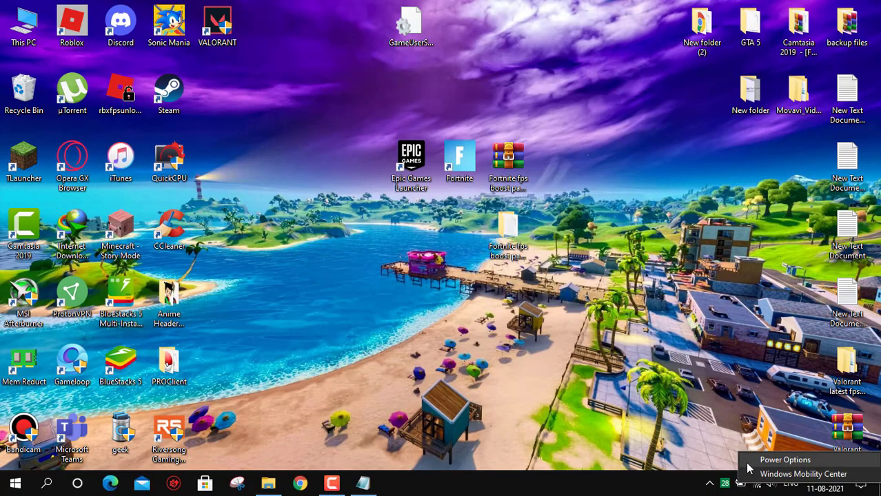
{"action": "left_click", "coordinate": [758, 459]}
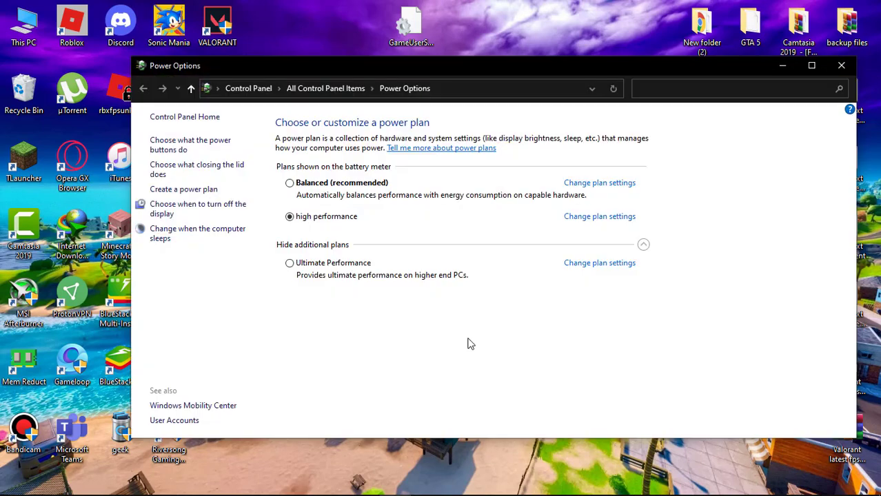
{"action": "left_click", "coordinate": [318, 268]}
{"action": "left_click", "coordinate": [840, 68]}
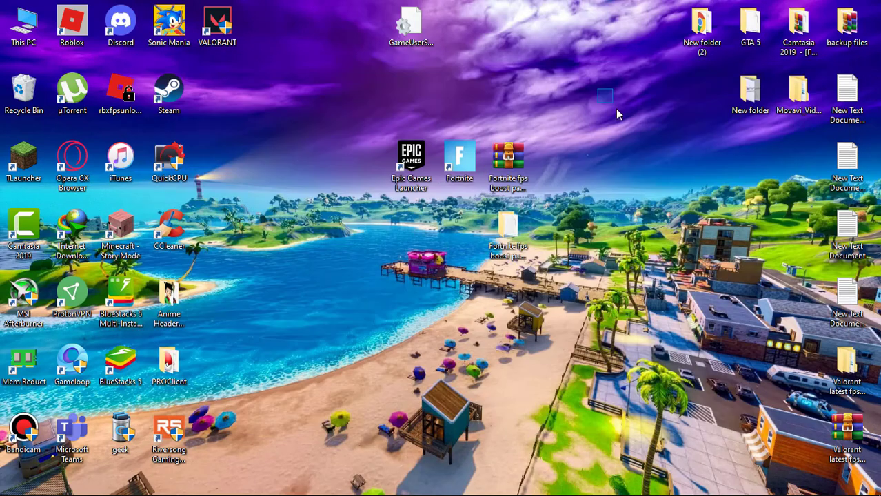
Refresh the desktop and bring up the Start menu's sleep, shut down and restart choices.
{"action": "right_click", "coordinate": [595, 88]}
{"action": "left_click", "coordinate": [624, 123]}
{"action": "right_click", "coordinate": [583, 69]}
{"action": "left_click", "coordinate": [615, 105]}
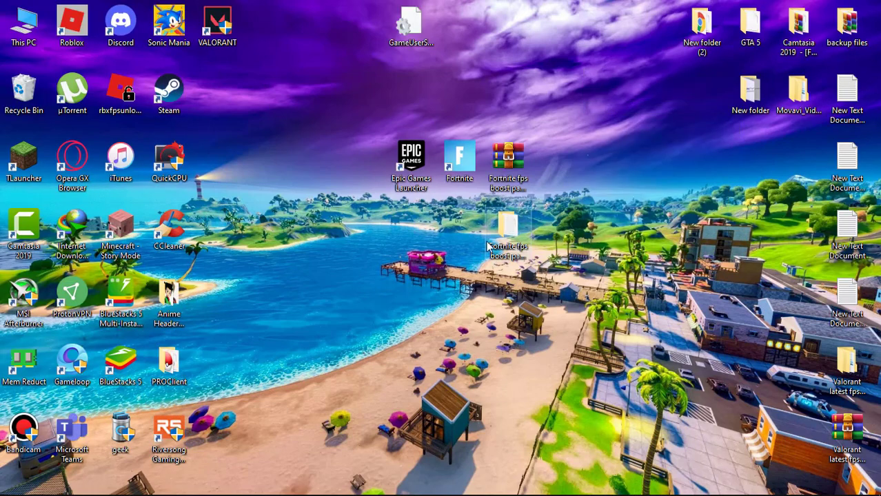
{"action": "left_click", "coordinate": [15, 484]}
{"action": "mouse_move", "coordinate": [65, 437]}
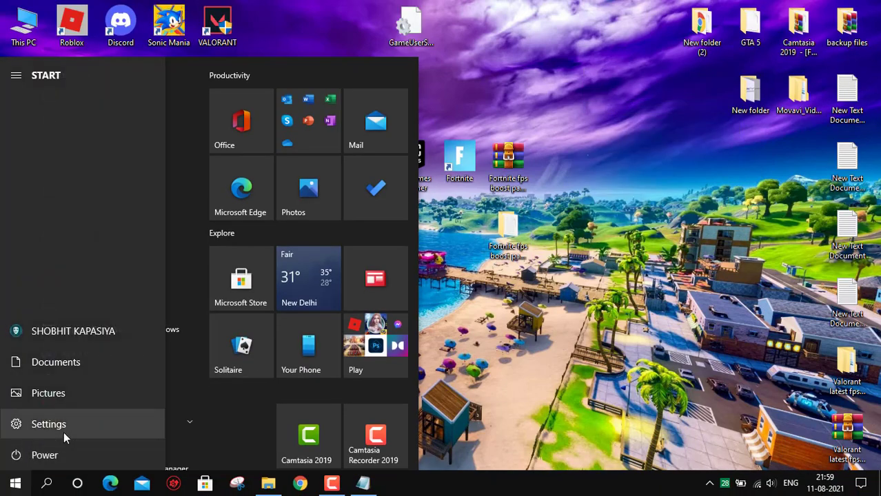
{"action": "left_click", "coordinate": [33, 455]}
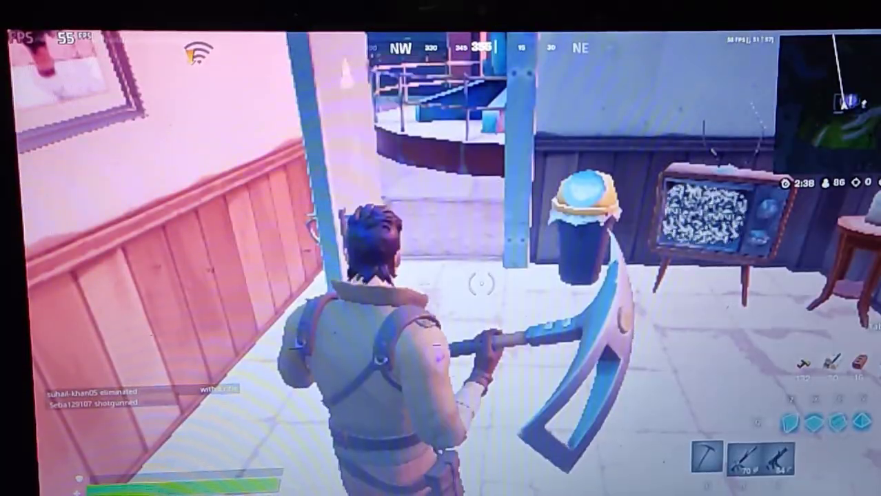